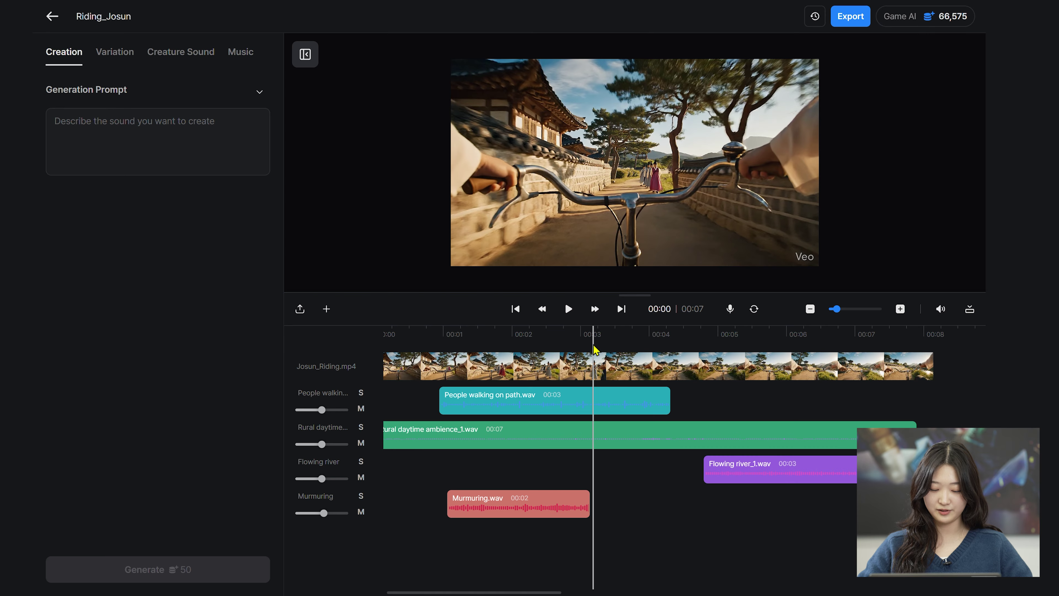
Generate sound effects from the prompt "The sound of bicycle"
left_click(467, 333)
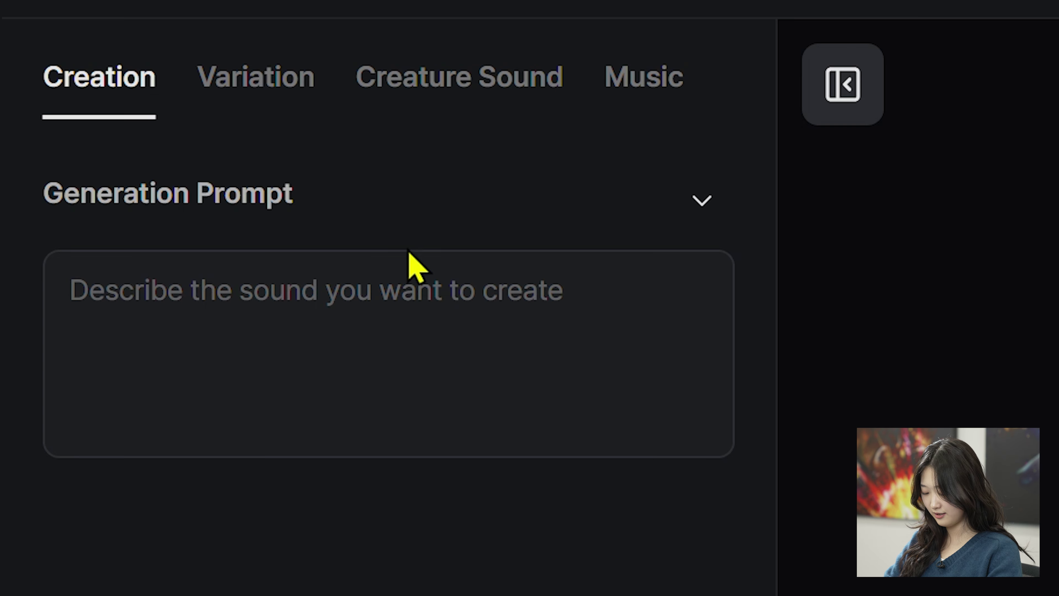
left_click(397, 305)
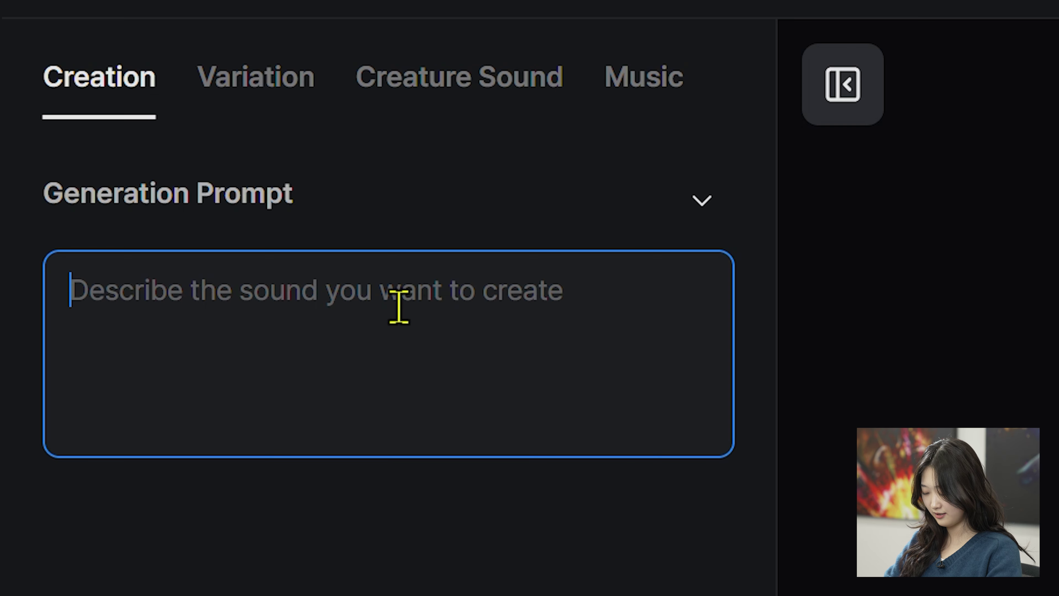
type("The sound of bicycle")
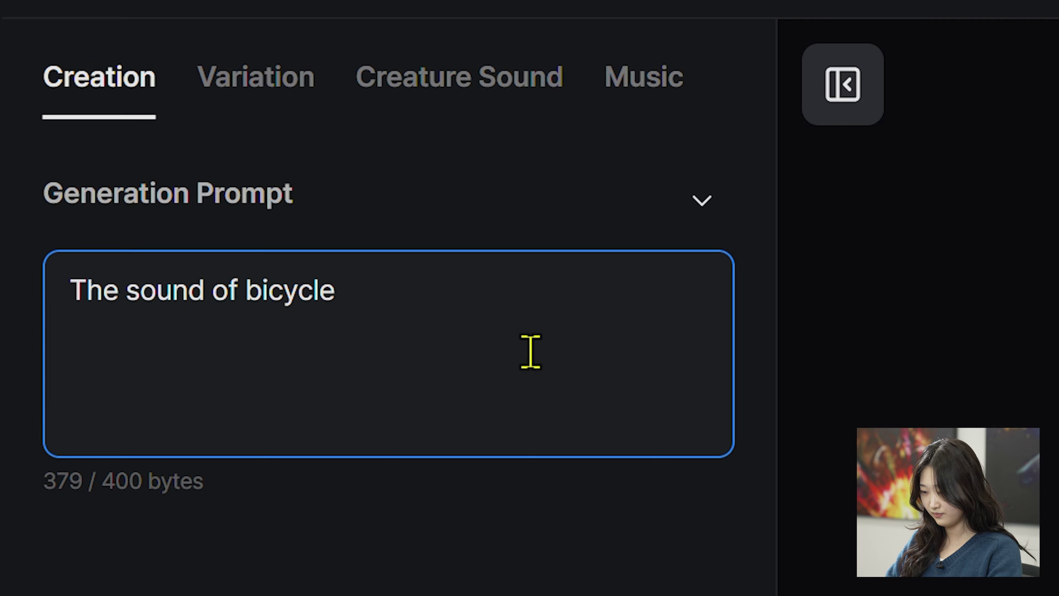
left_click(414, 516)
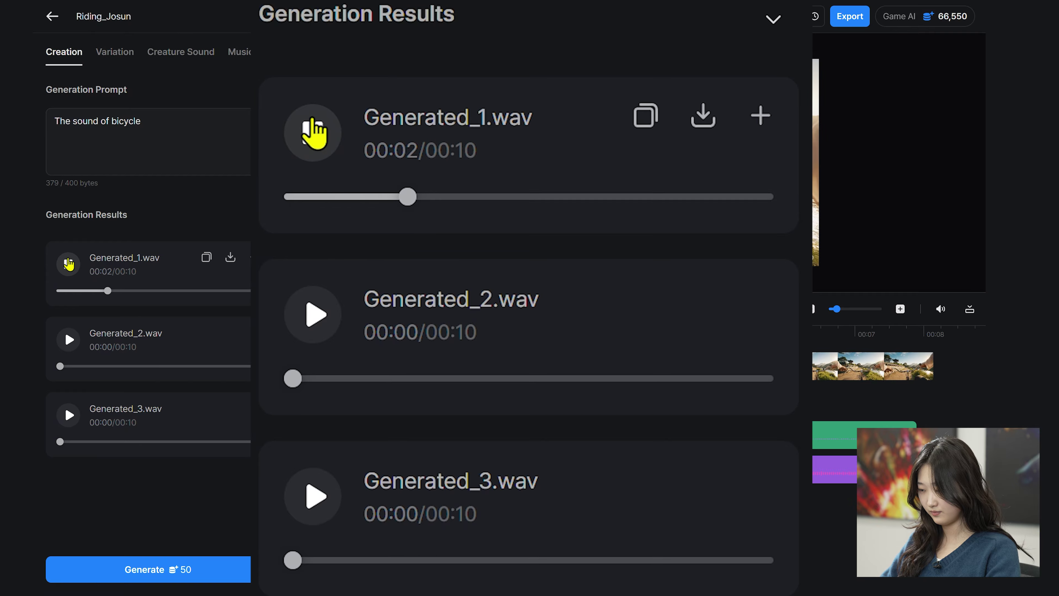
Listen to the three generated bicycle sounds one after another to compare them
left_click(67, 265)
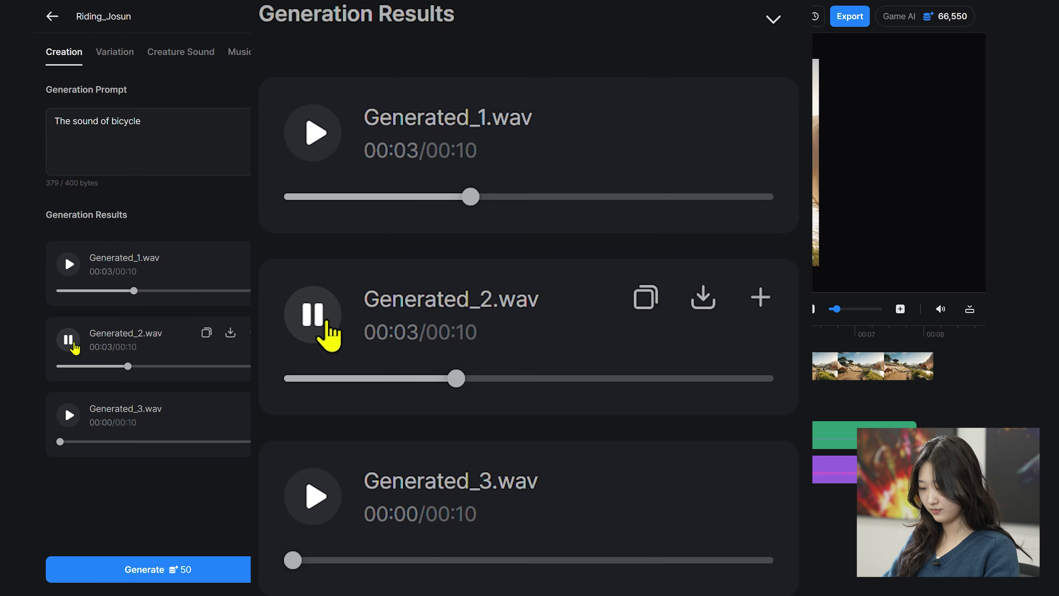
left_click(68, 340)
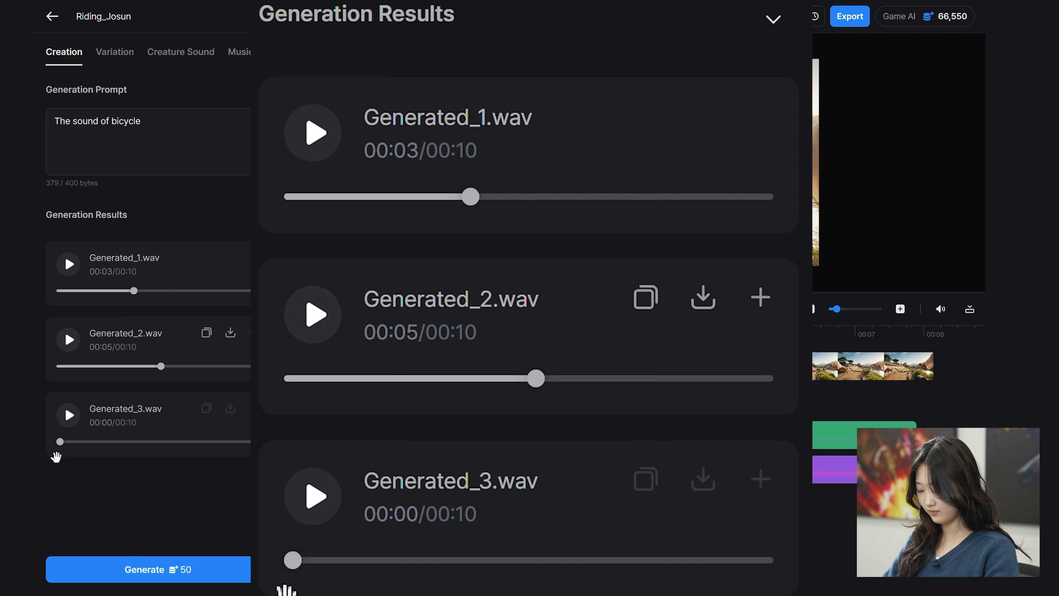
left_click(67, 417)
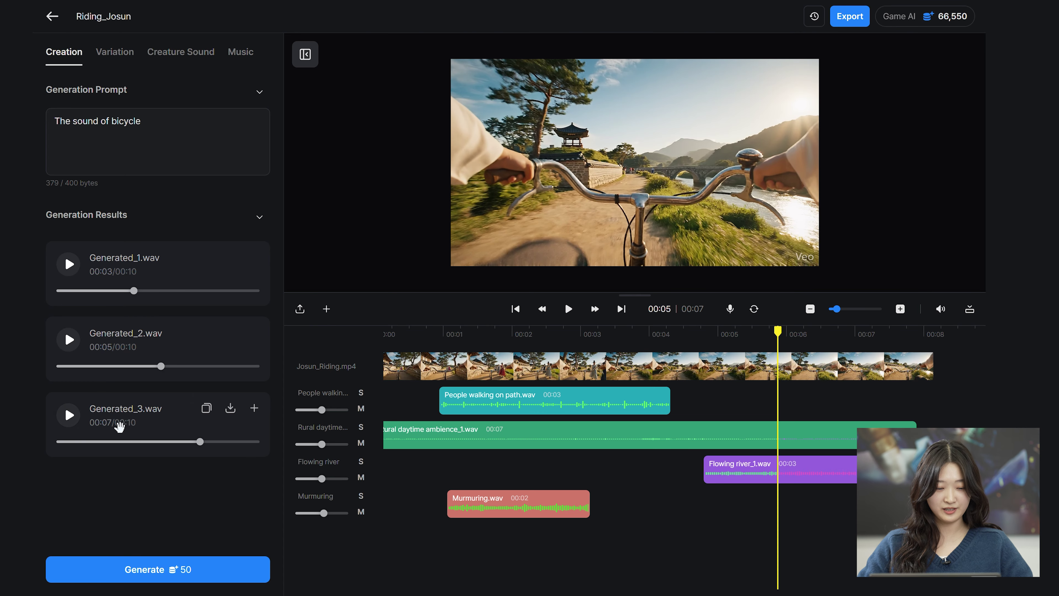
Add Generated_3.wav to the timeline and rename its new track to "bicycle"
left_click(254, 408)
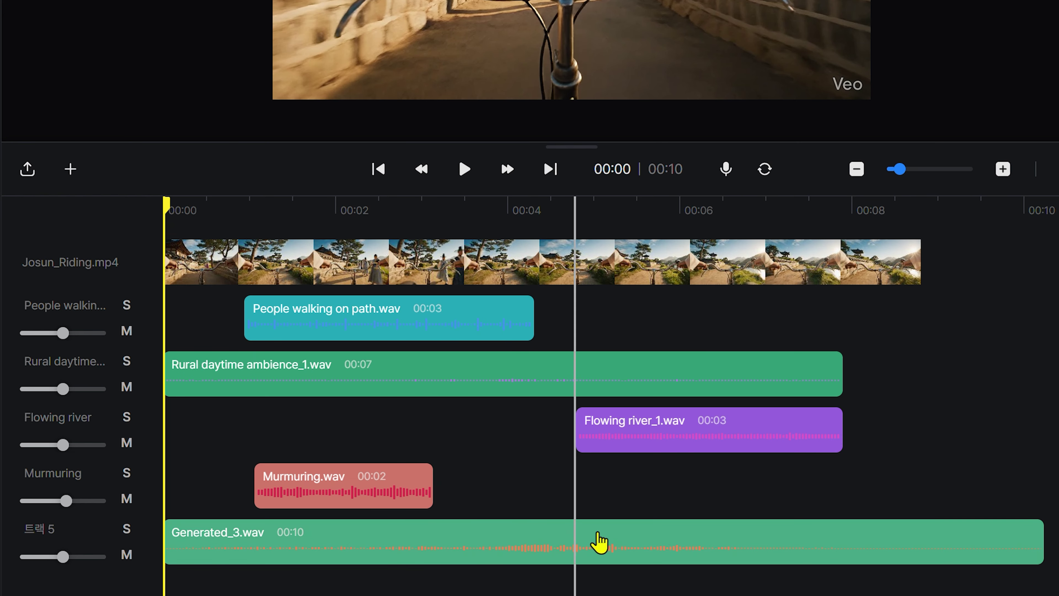
left_click_drag(390, 535, 347, 543)
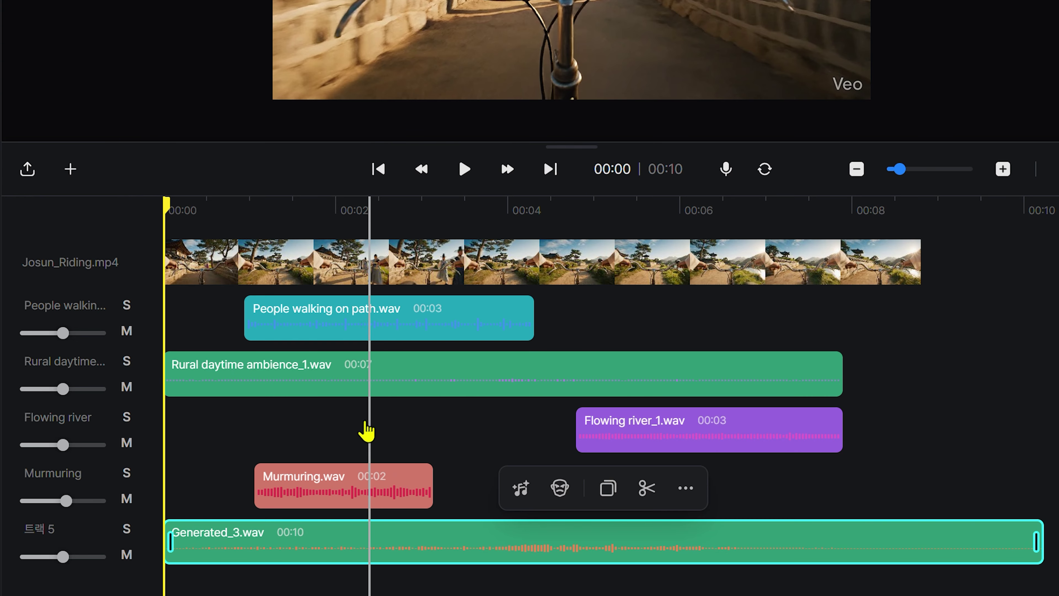
left_click(79, 527)
double_click(78, 514)
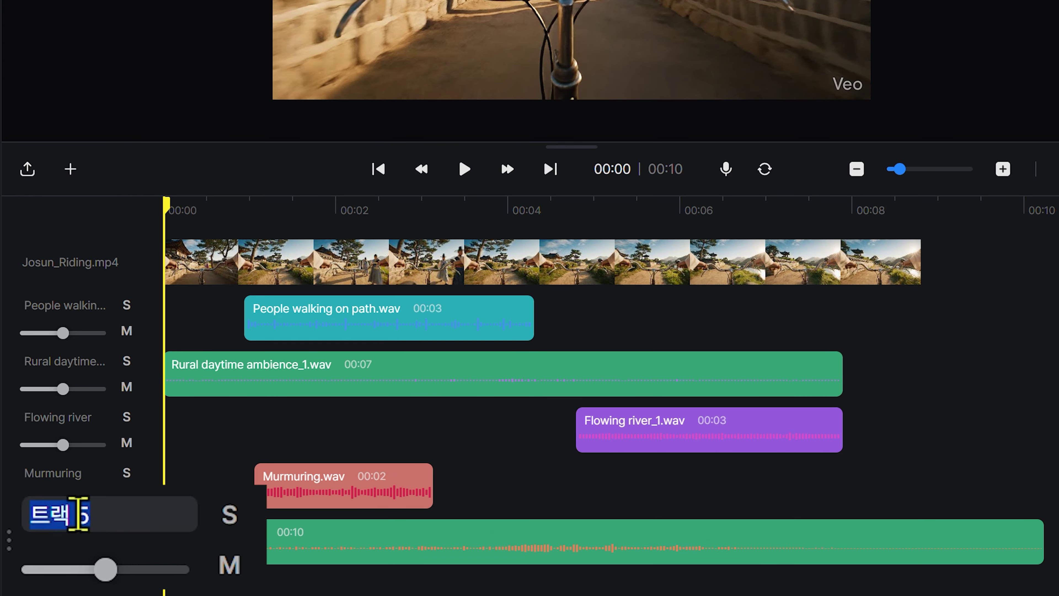
type("bicycle")
key("Return")
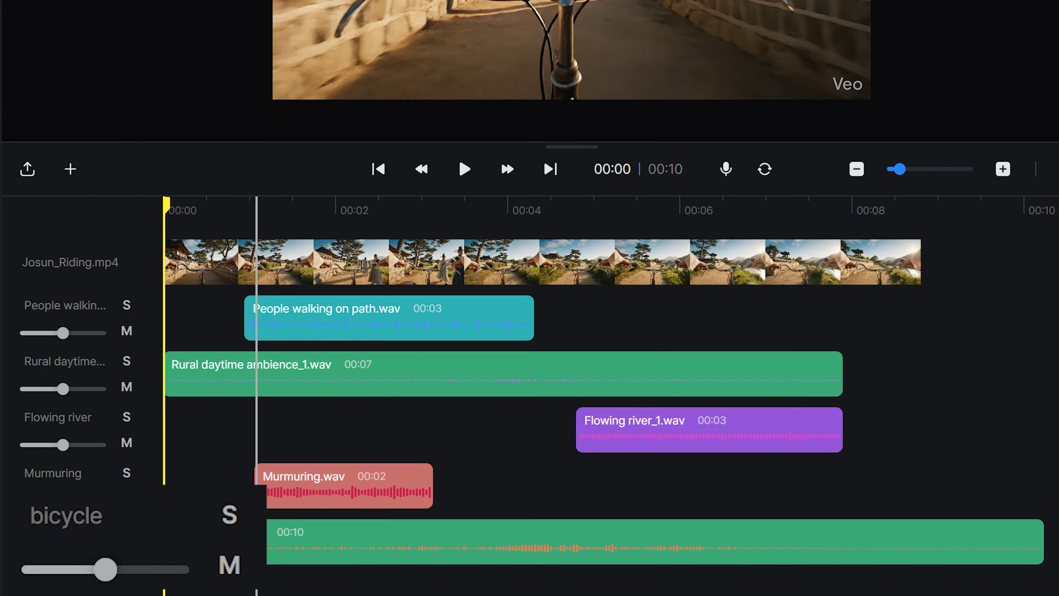
Solo the bicycle track and trim the end of its clip to 00:07, in line with the rural daytime ambience clip
left_click(240, 521)
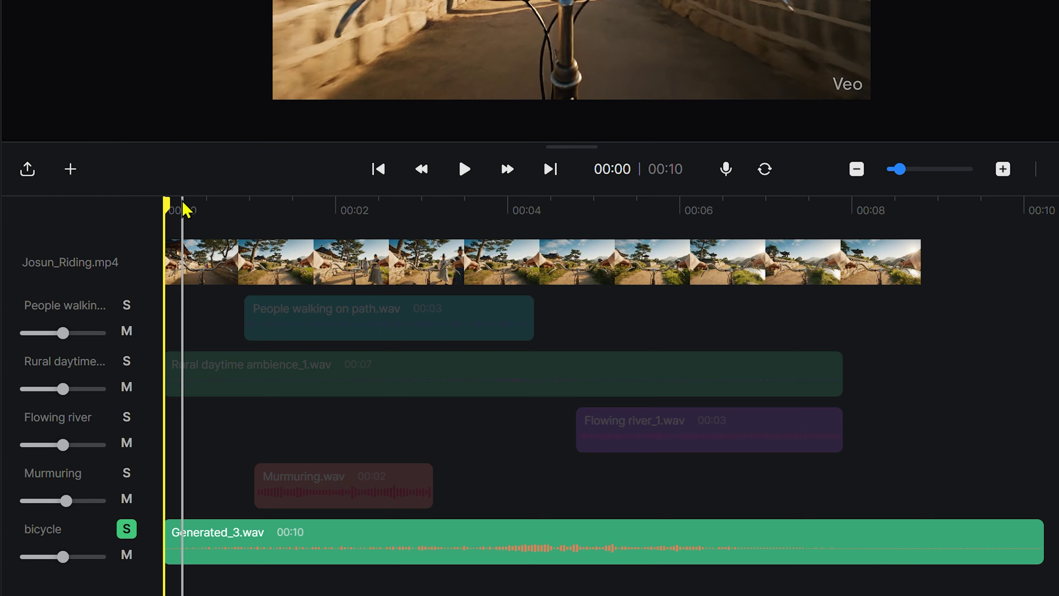
left_click_drag(165, 207, 866, 256)
left_click(1000, 542)
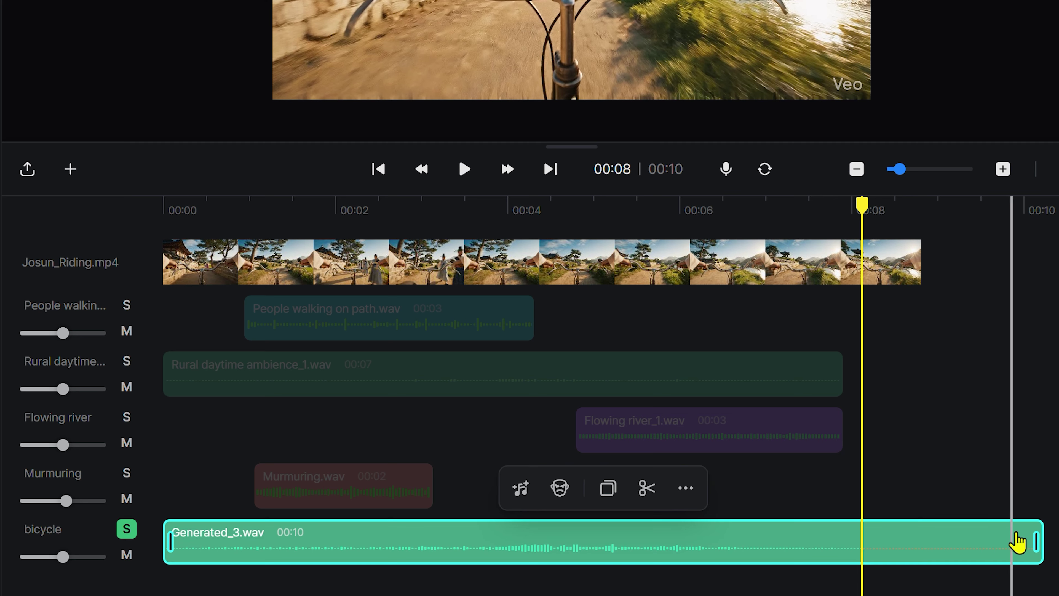
left_click_drag(1037, 541, 924, 526)
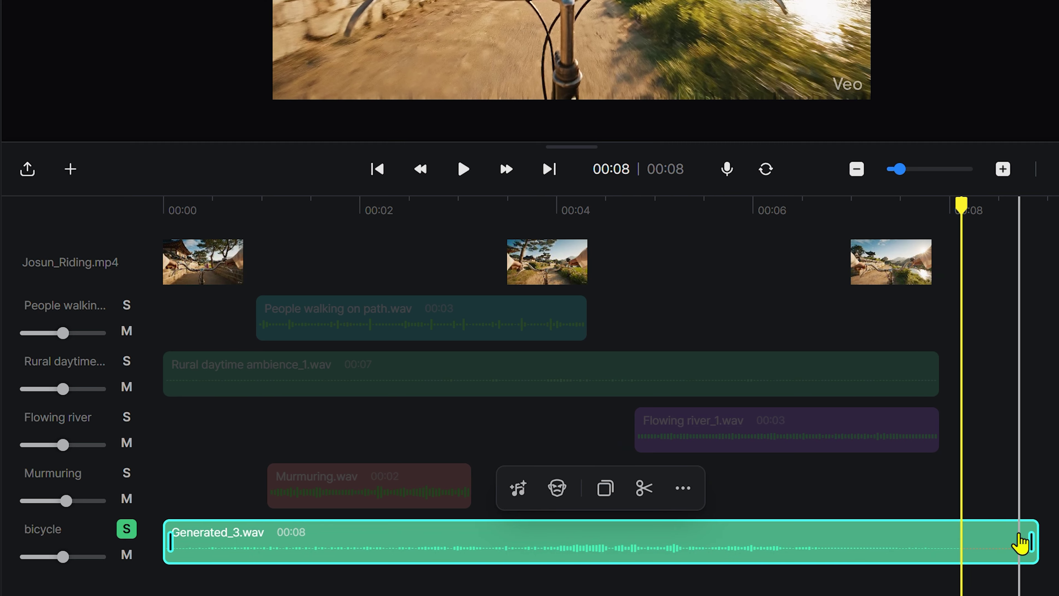
left_click_drag(1034, 534, 934, 534)
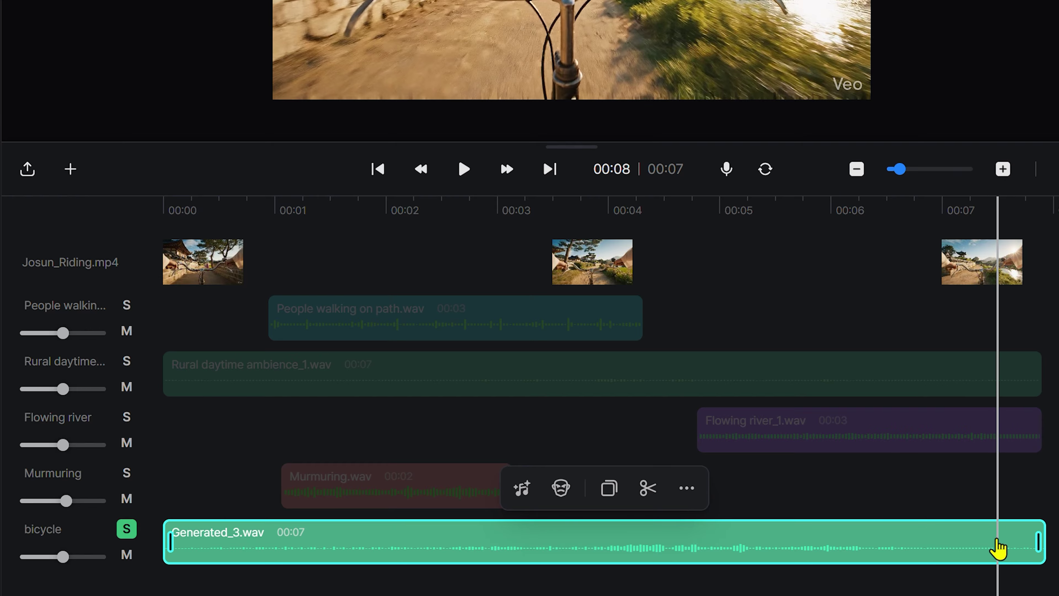
Apply a 1-second fade-in and a 1-second fade-out to the bicycle clip
left_click(685, 487)
mouse_move(643, 411)
left_click(644, 355)
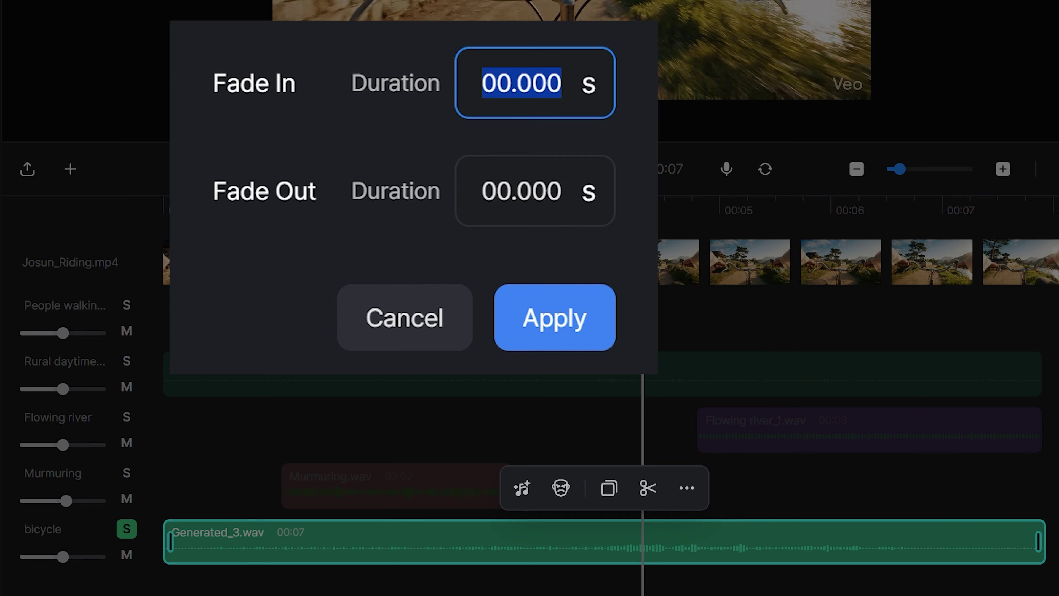
left_click(533, 81)
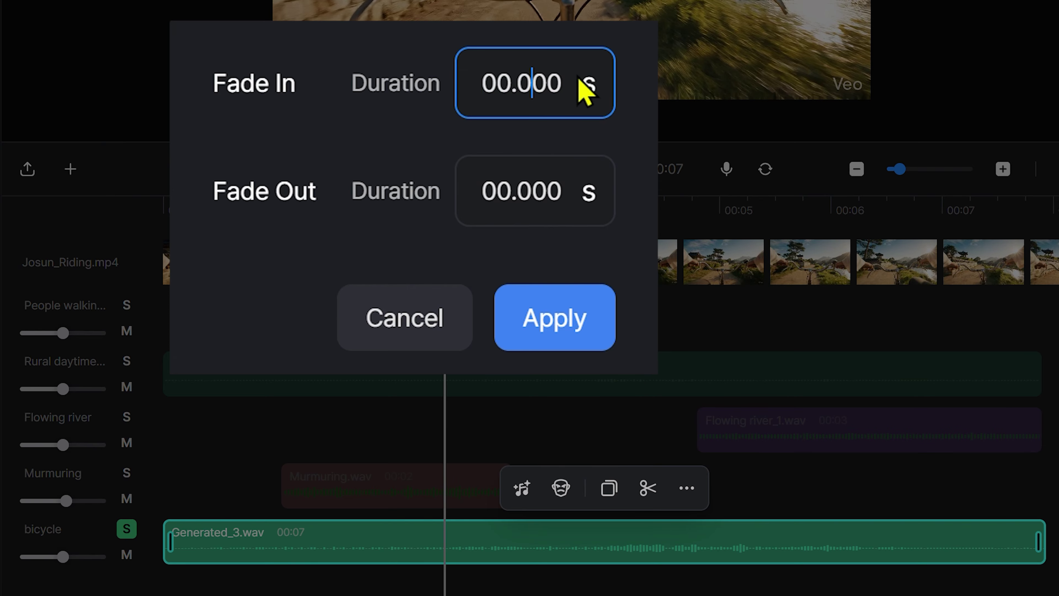
key("BackSpace")
key("BackSpace")
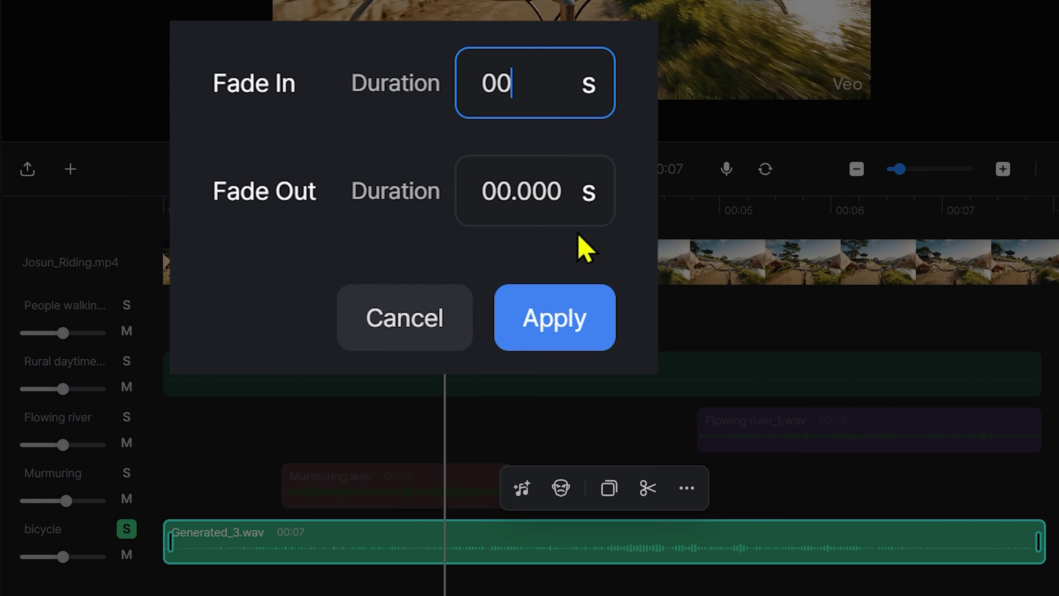
key("Tab")
type("1")
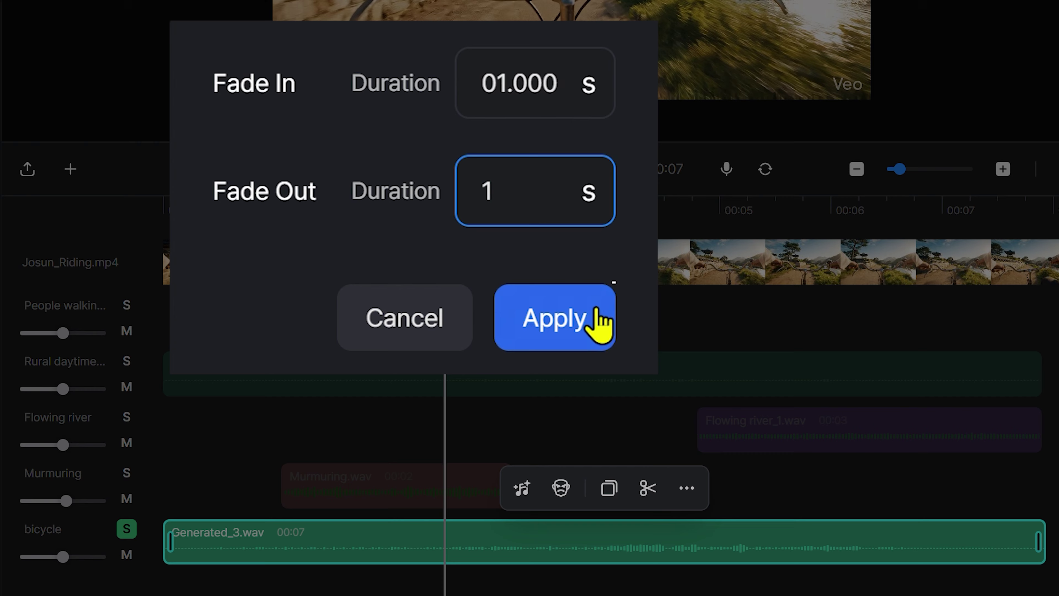
left_click(567, 345)
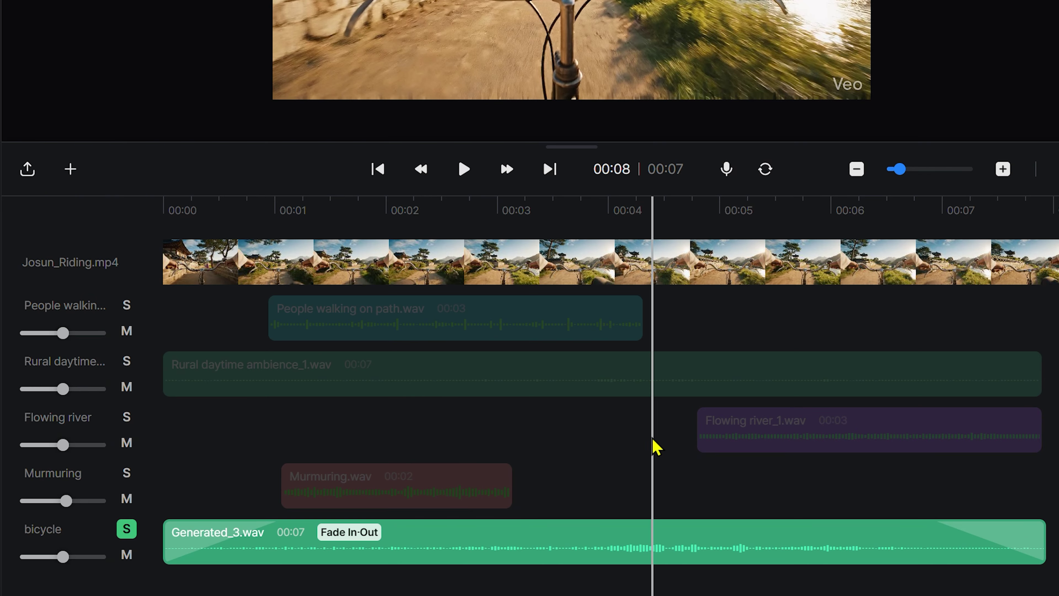
Play the soloed bicycle track from the start of the timeline to check the fades
left_click(198, 205)
left_click(173, 199)
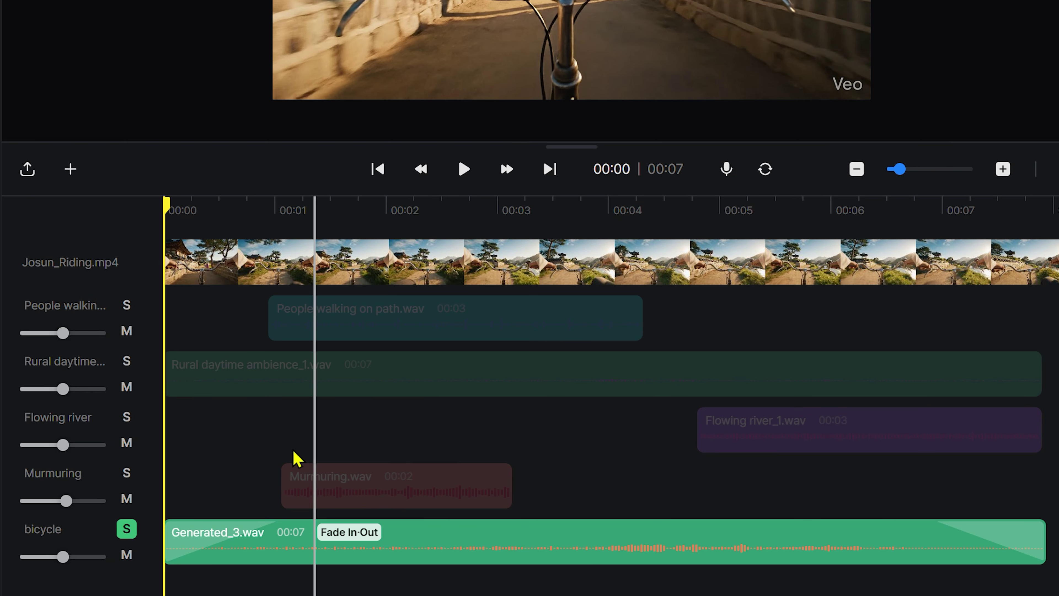
left_click(464, 170)
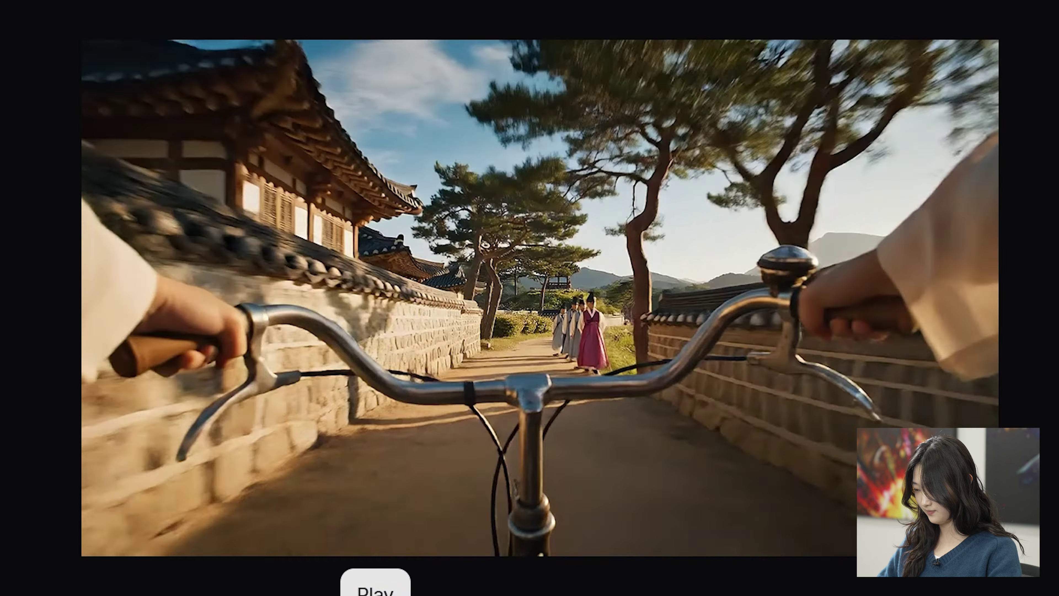
Turn off solo on the bicycle track and play all the tracks together
key("Escape")
left_click(361, 531)
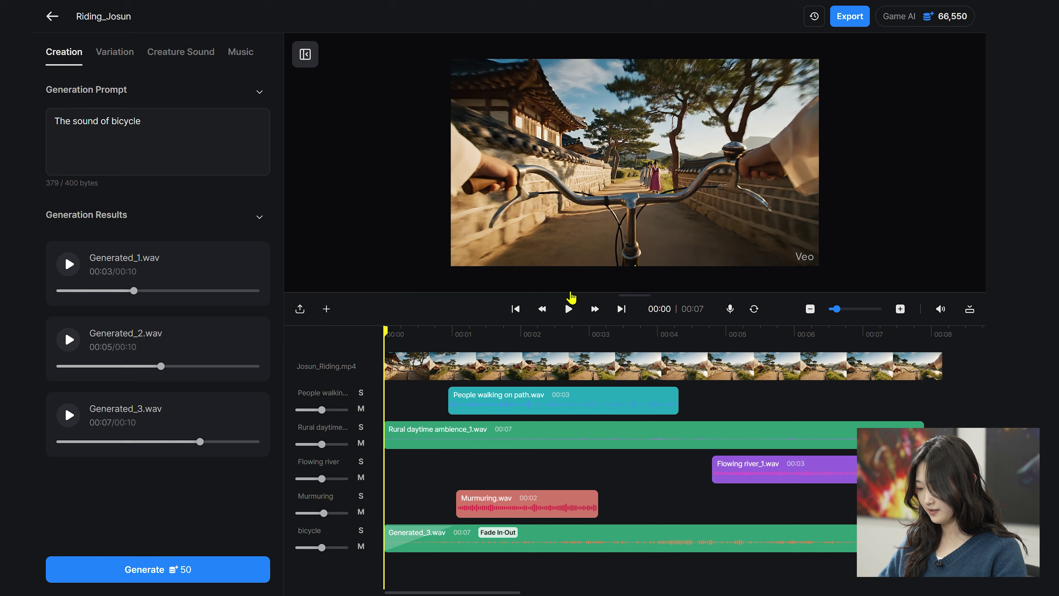
left_click(568, 309)
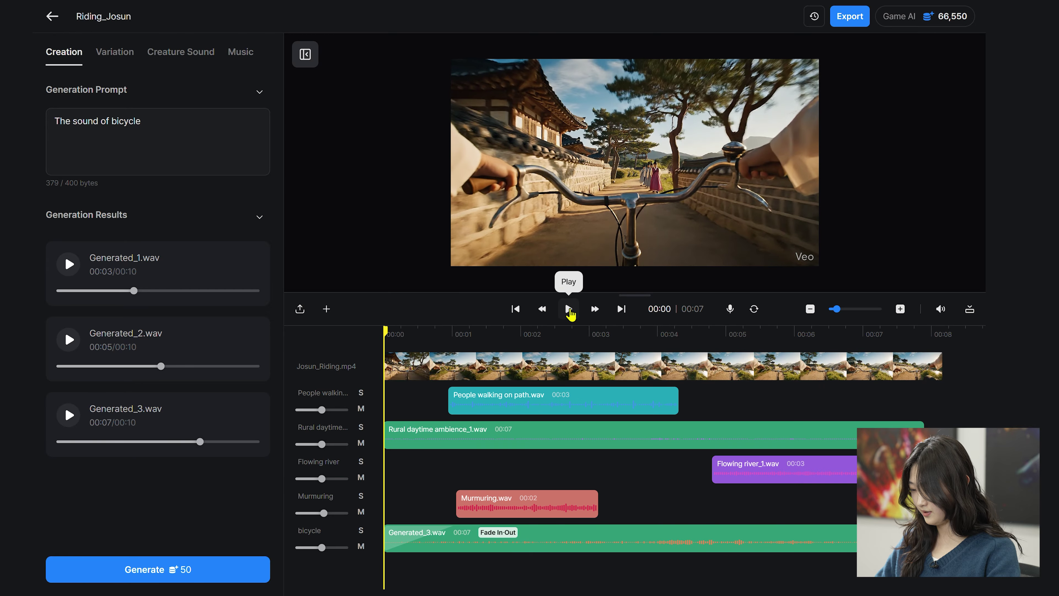
Lower the volume of the people walking and rural daytime tracks, and listen to the two soloed together before turning their solo off
mouse_move(366, 363)
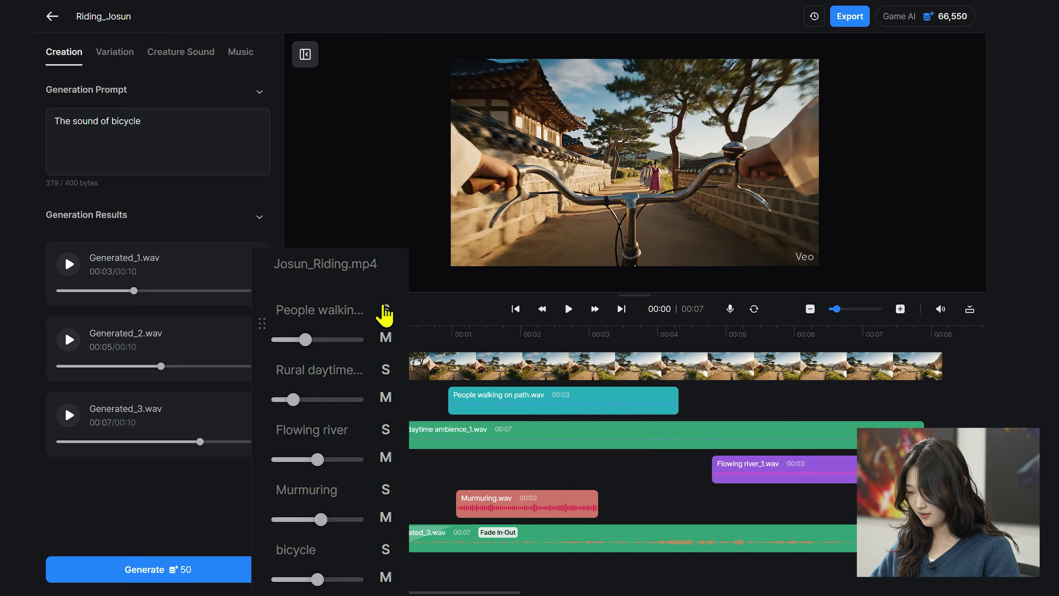
left_click(386, 310)
left_click(386, 369)
left_click(568, 309)
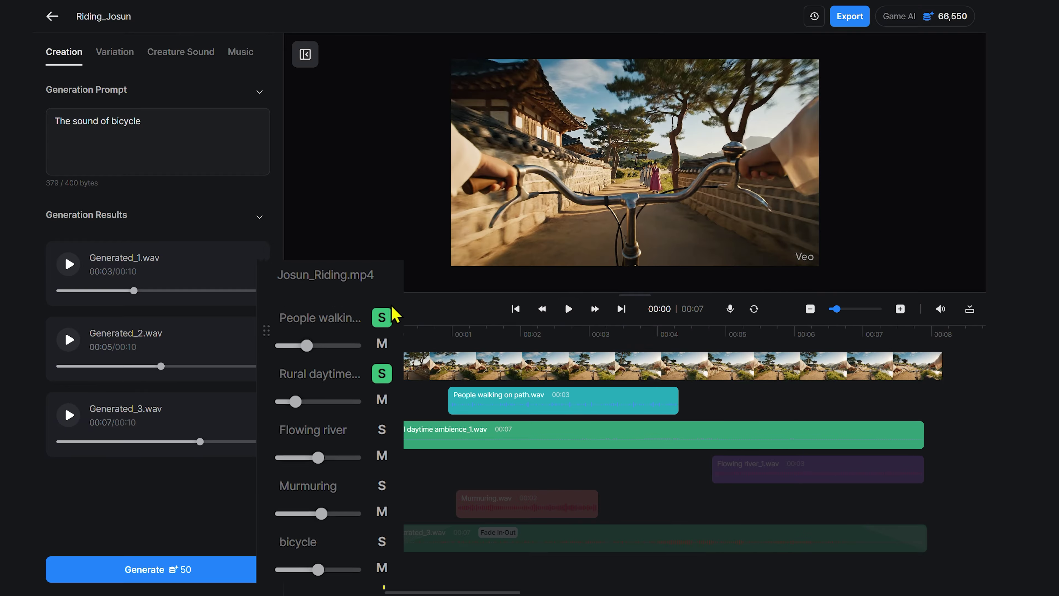
left_click(381, 318)
left_click(381, 373)
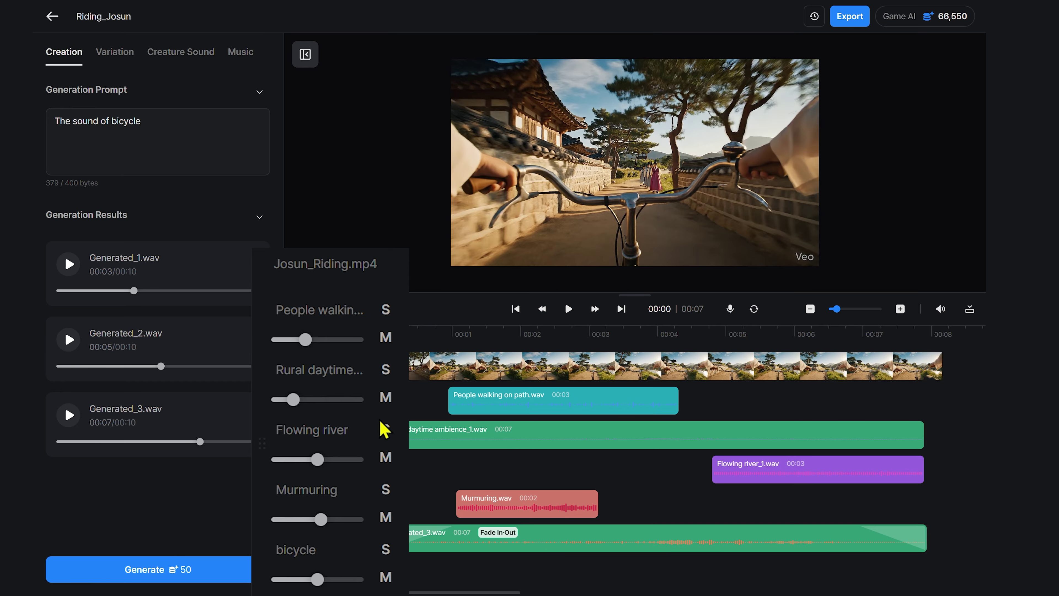
Solo the Flowing river and Murmuring tracks to listen to them together, and turn their solo off again
left_click(384, 429)
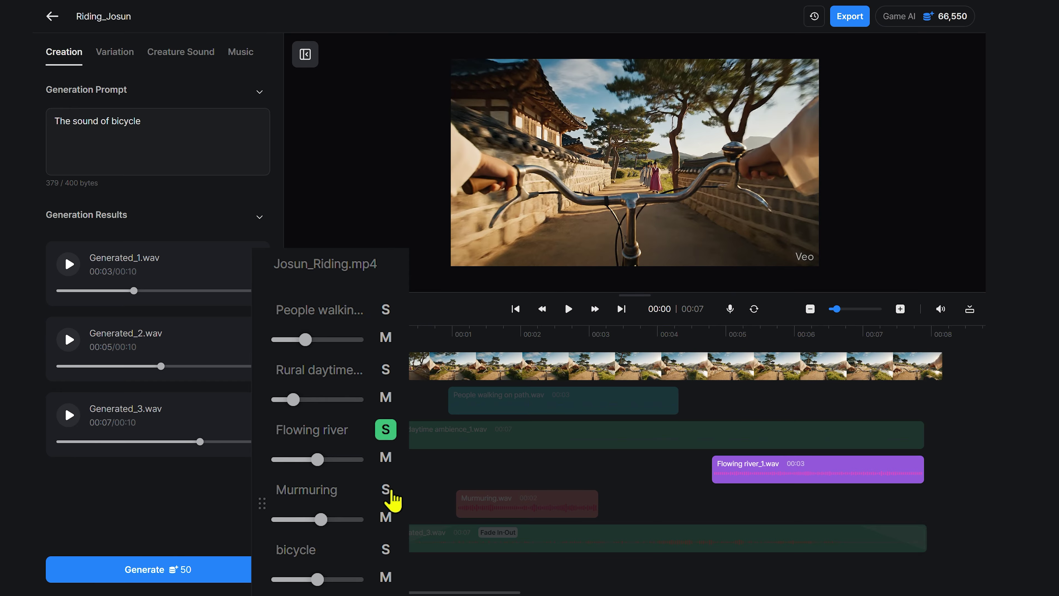
left_click(386, 490)
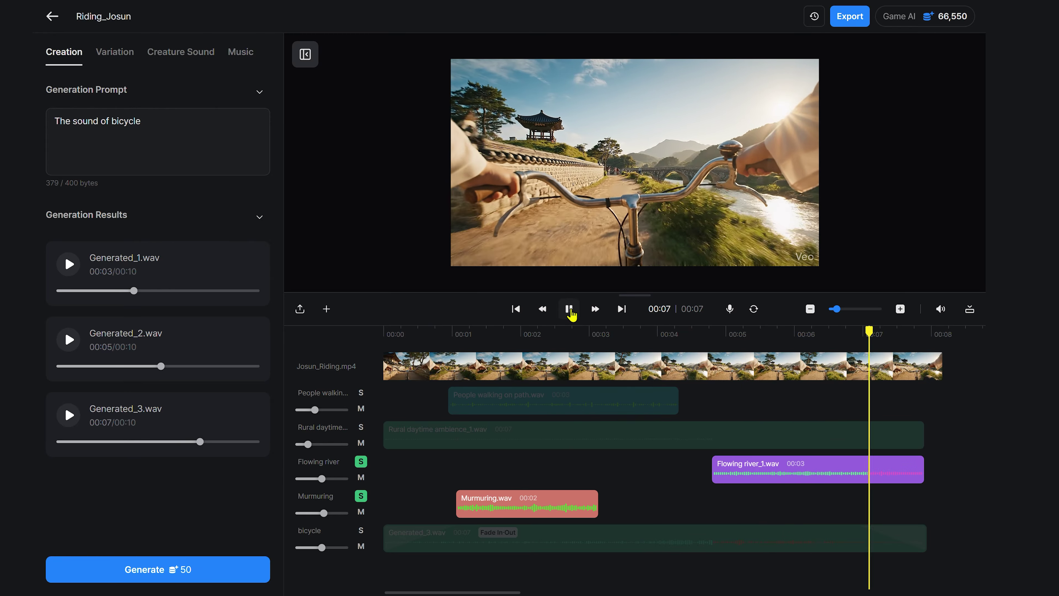
left_click(361, 461)
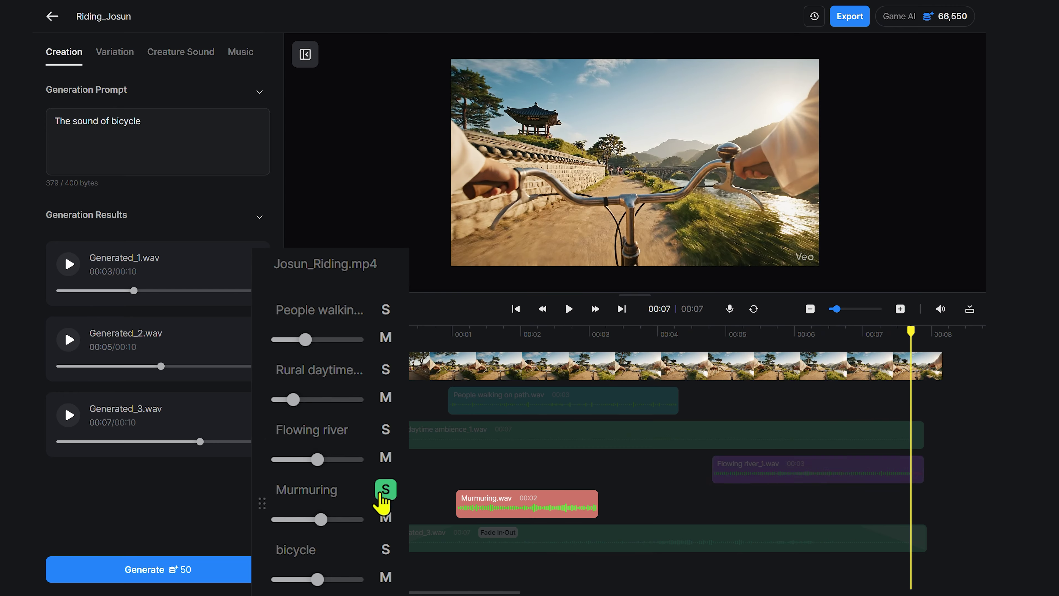
left_click(361, 496)
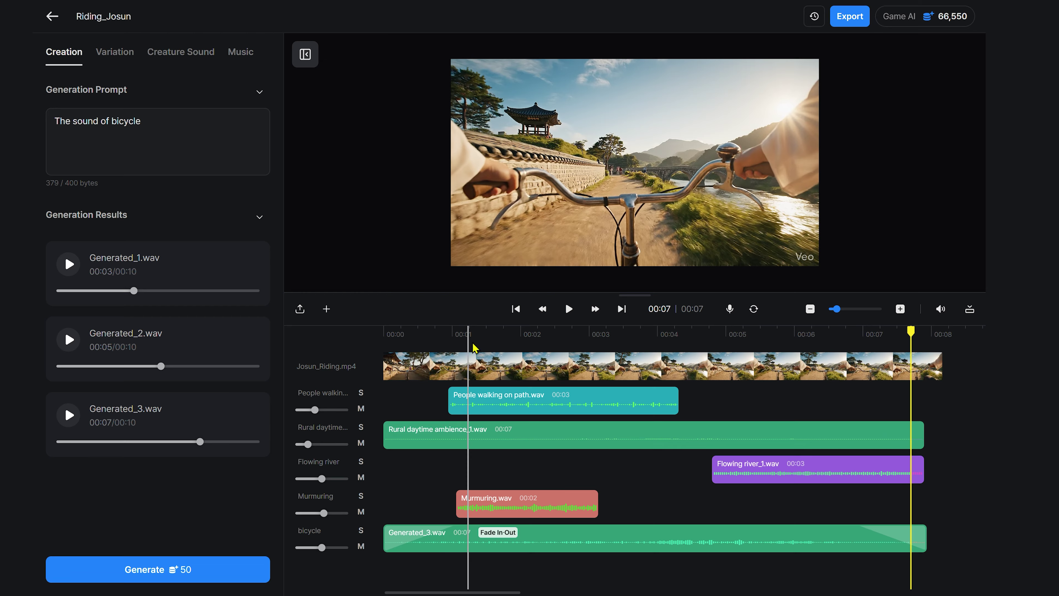
Lower the volume of the Flowing river, Murmuring and bicycle tracks, and play the full mix from the start
left_click(690, 332)
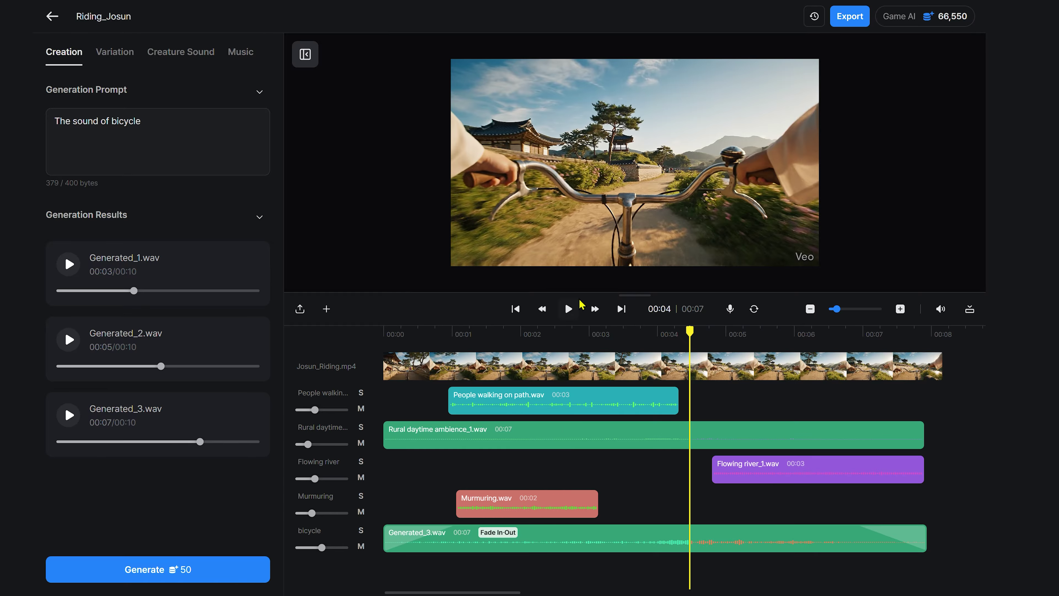
key("space")
left_click(387, 339)
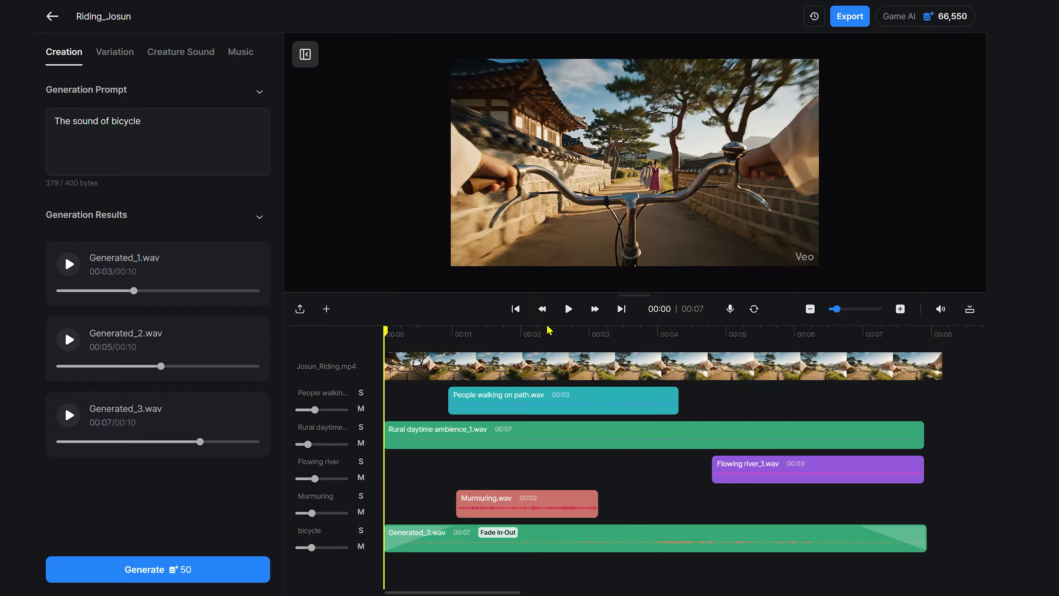
left_click(569, 309)
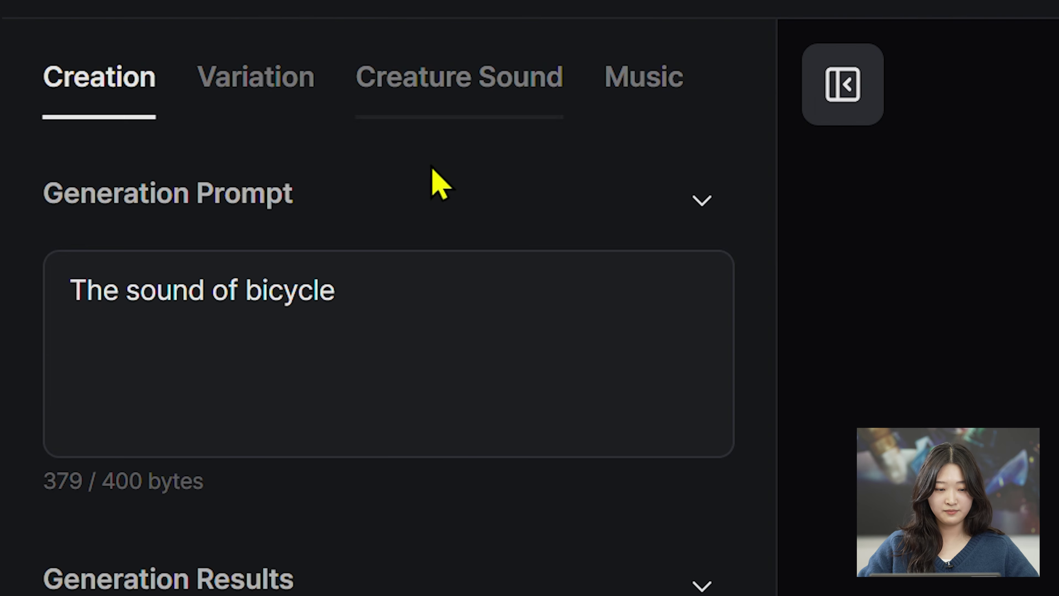
Generate new sound effects from the prompt "breath of a person", replacing the bicycle prompt
left_click(168, 127)
key("ctrl+a")
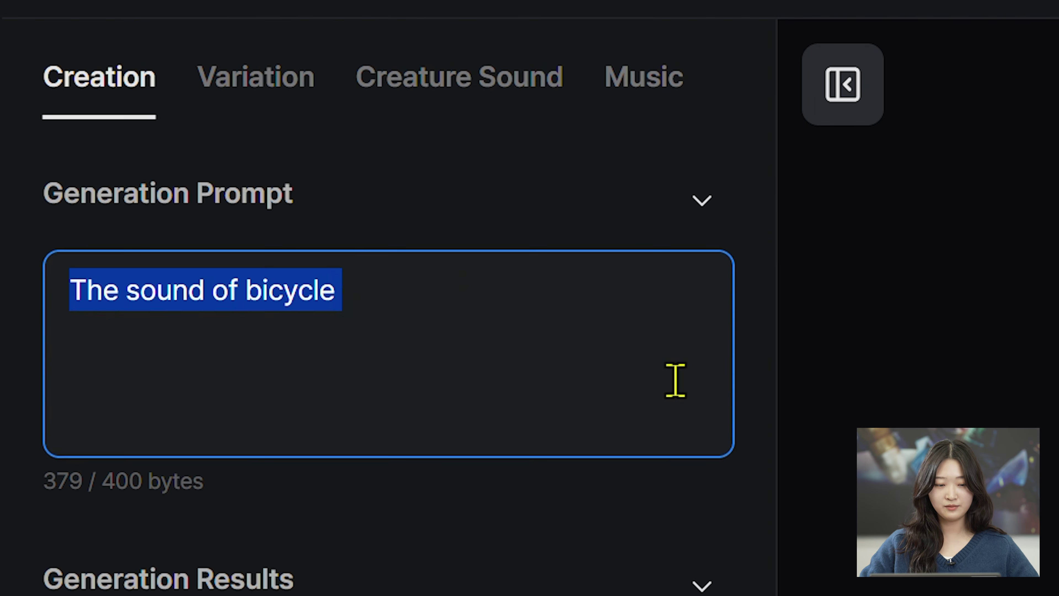
key("BackSpace")
type("bre")
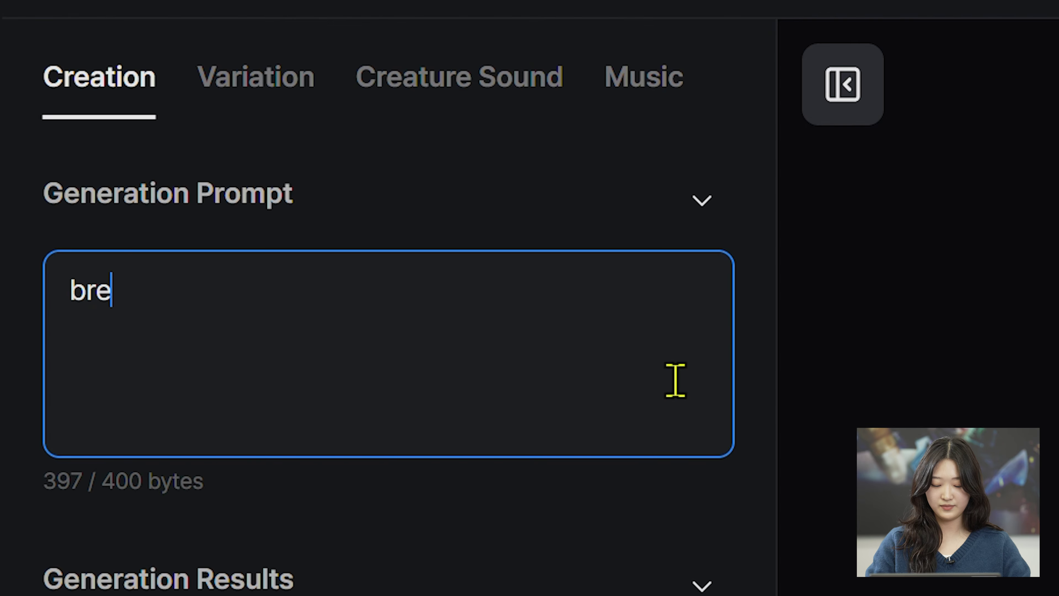
type("ath of a person")
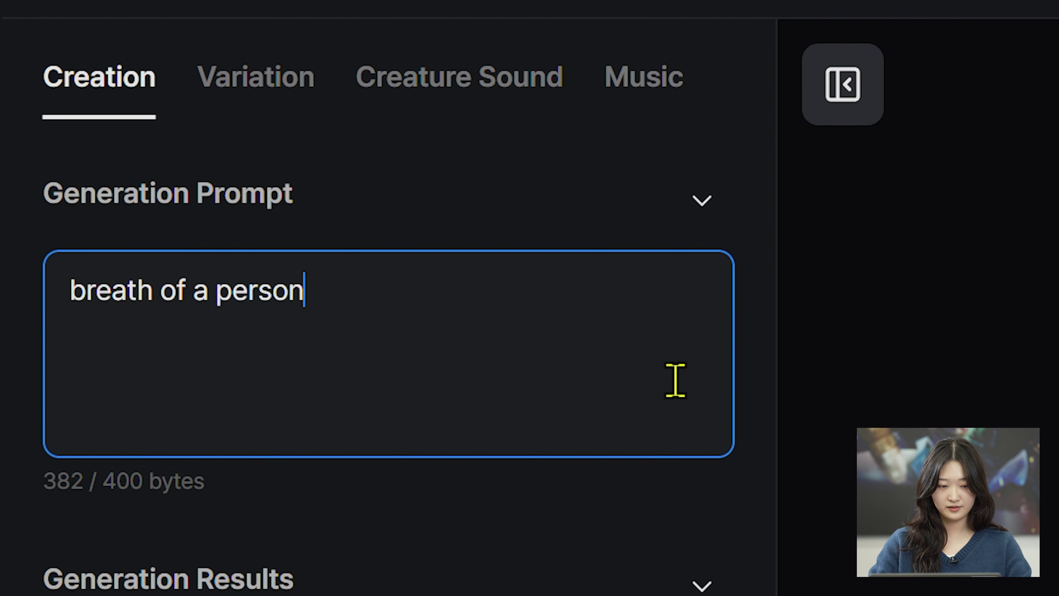
key("Return")
scroll(664, 378, "down", 15)
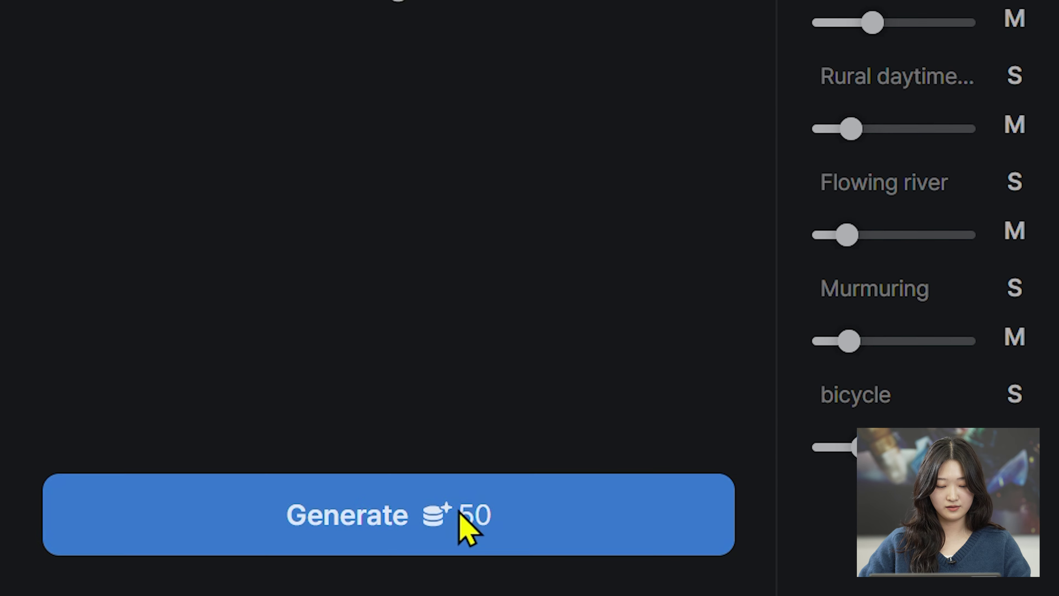
left_click(461, 516)
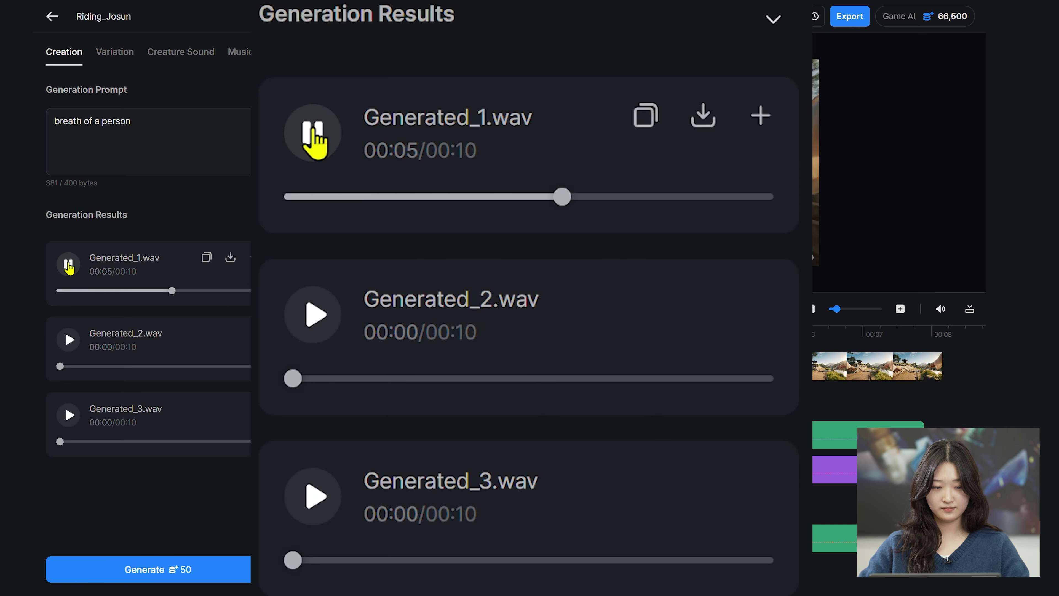
Listen to the three generated breath sounds one after another to compare them
left_click(68, 265)
left_click(68, 339)
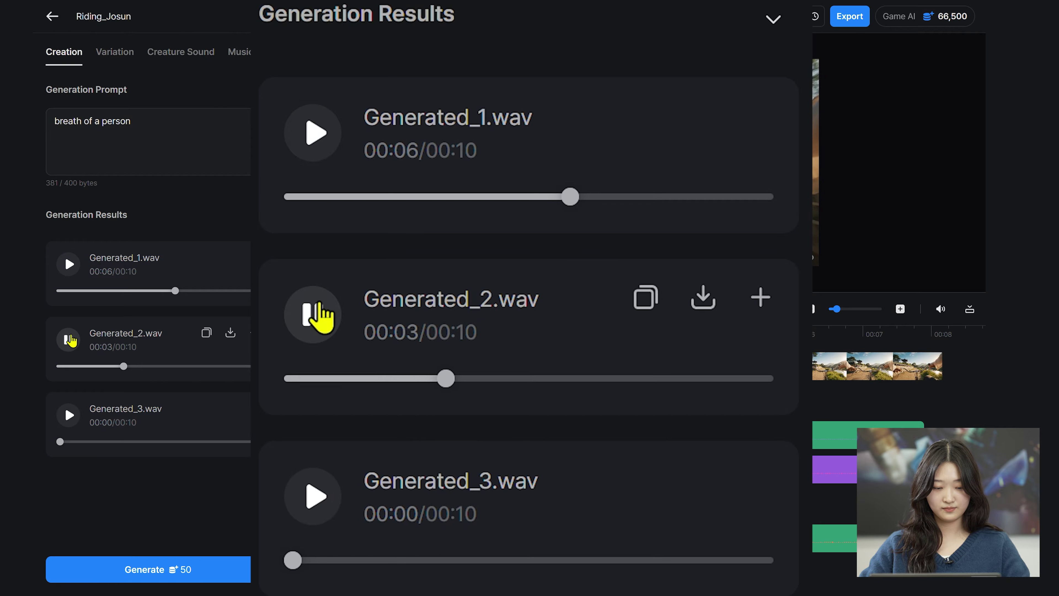
left_click(68, 339)
left_click(69, 415)
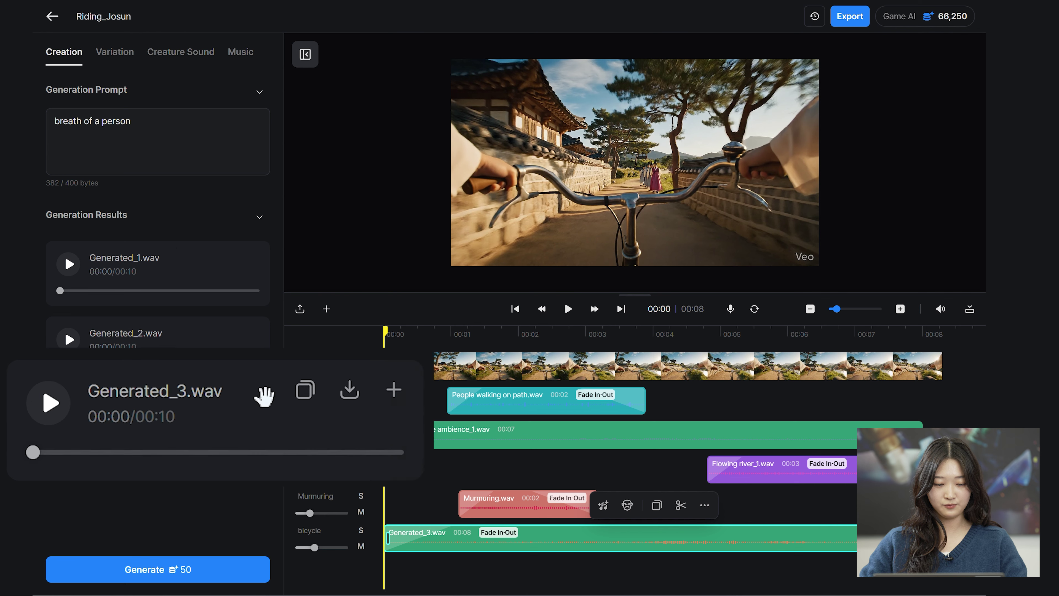
Add Generated_3.wav from the breath results to the timeline as a new track and name the track "breath"
left_click(251, 413)
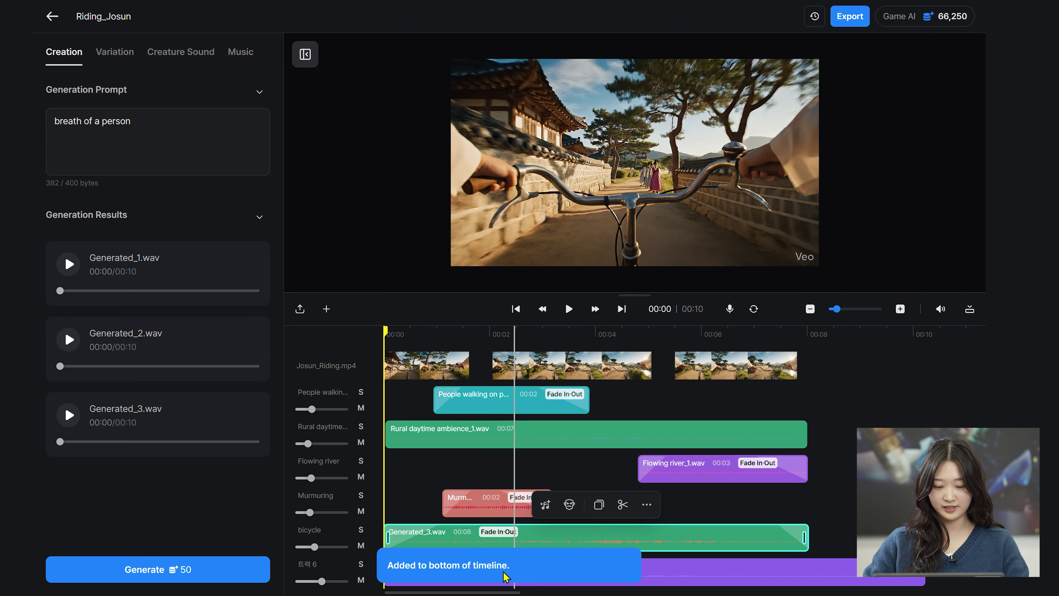
left_click(328, 567)
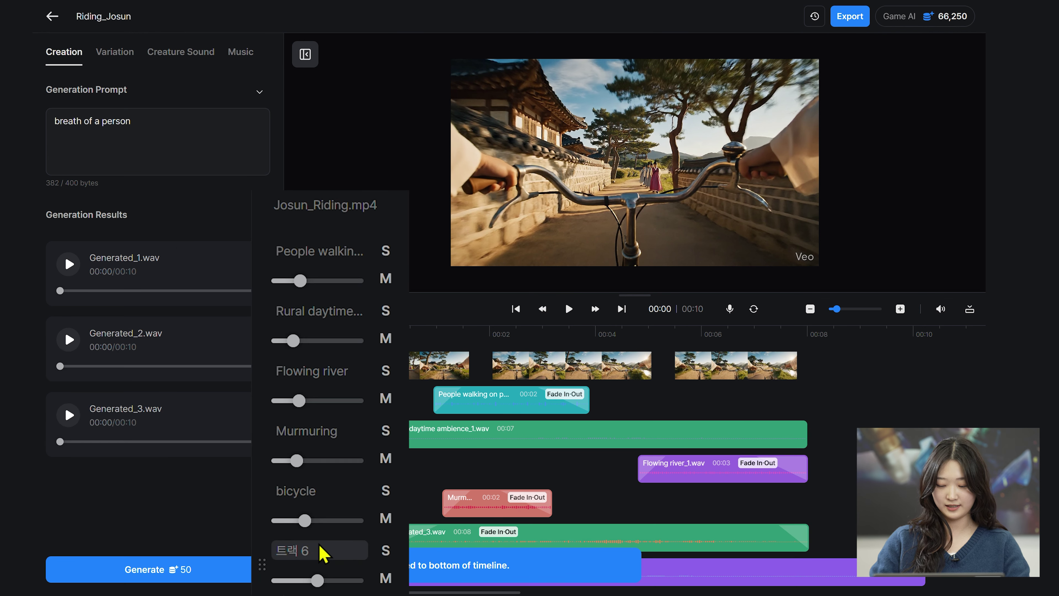
double_click(301, 551)
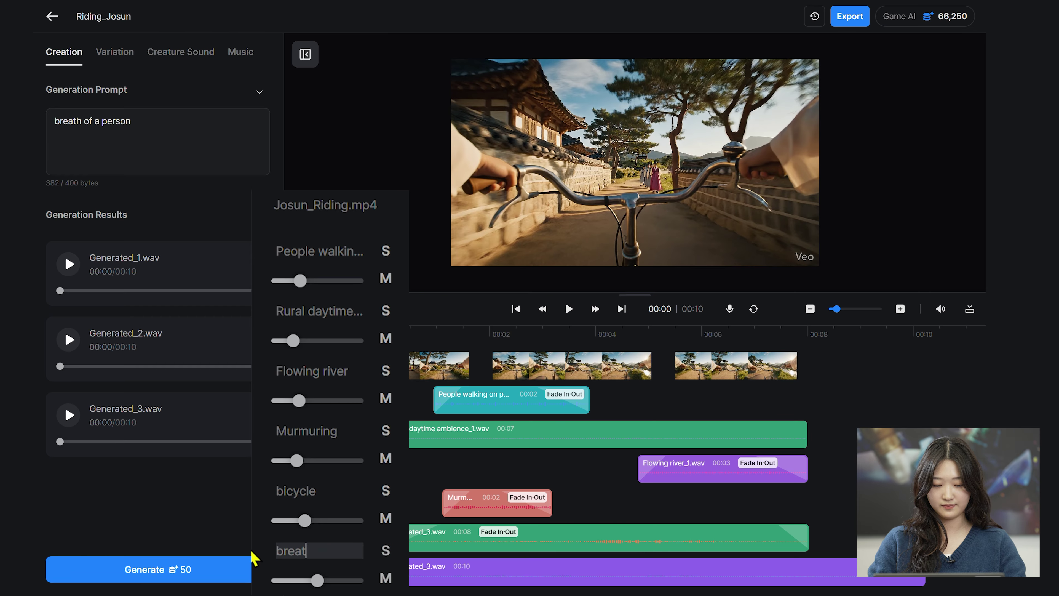
key("Return")
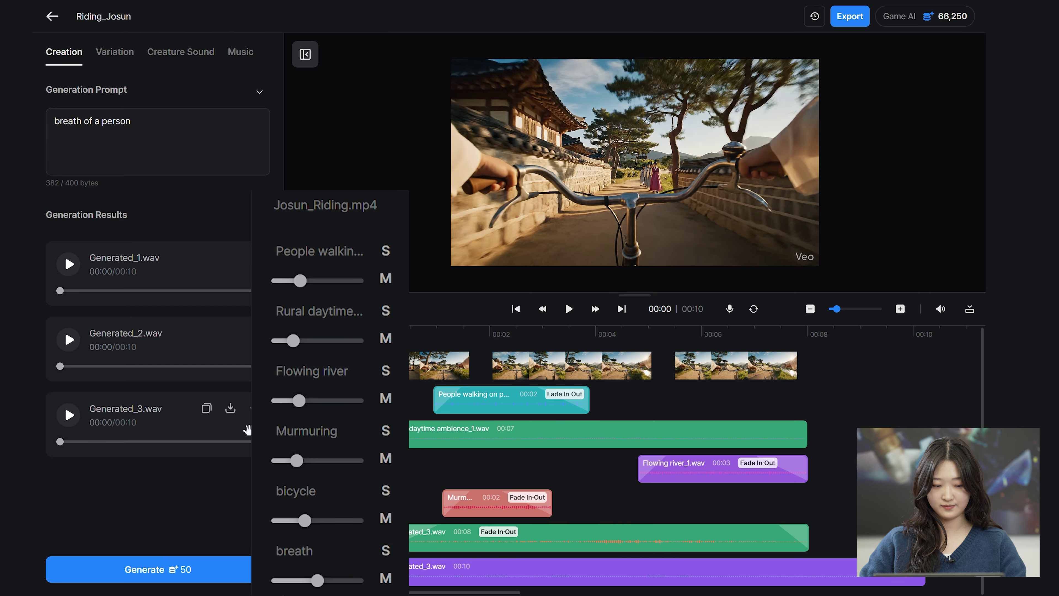
Solo the breath track, play it from the start, and turn its solo off again
left_click(385, 552)
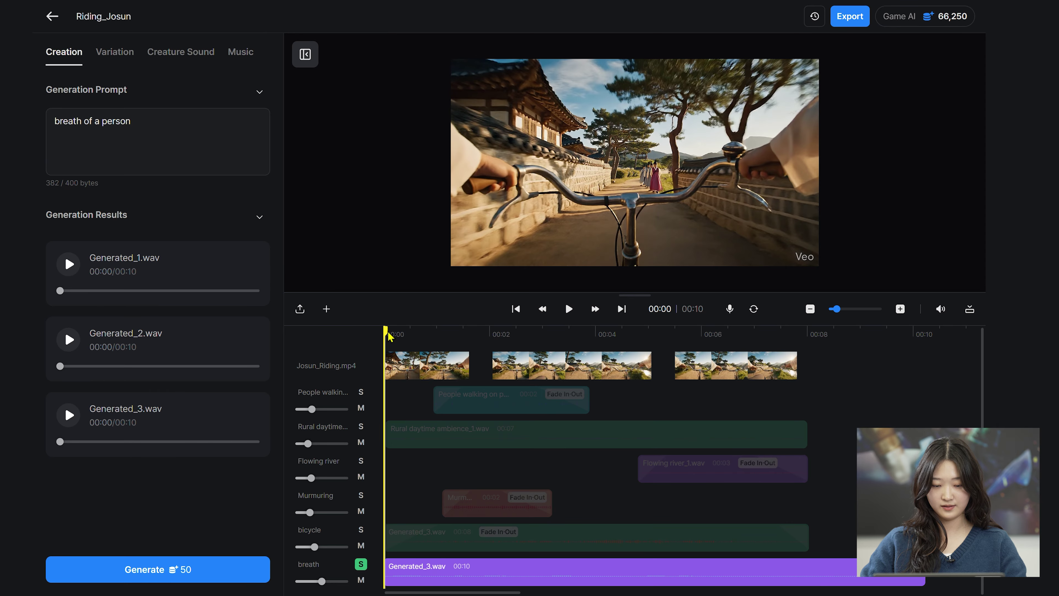
left_click(567, 310)
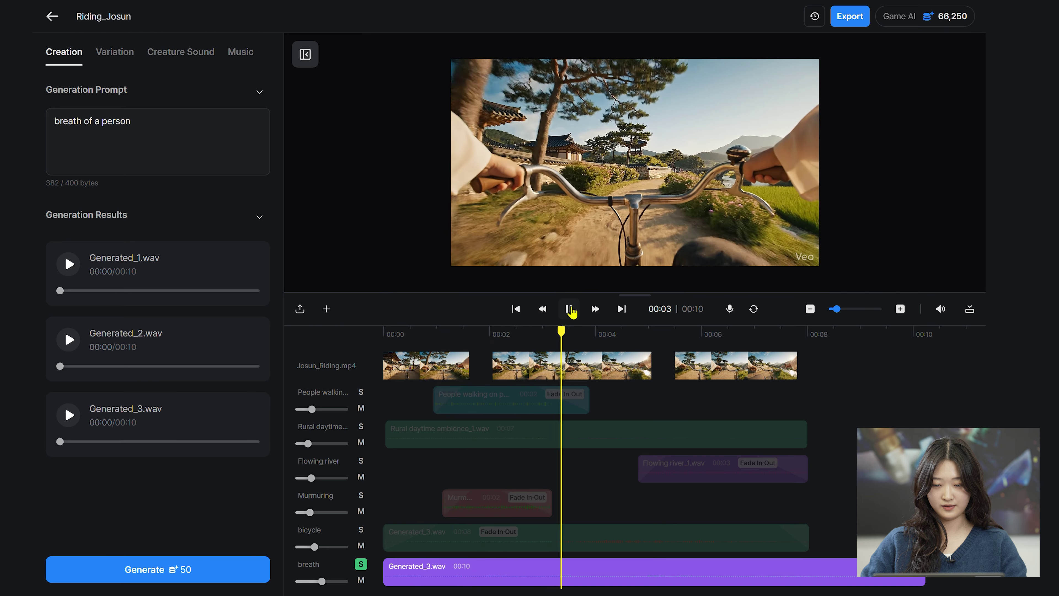
left_click(570, 309)
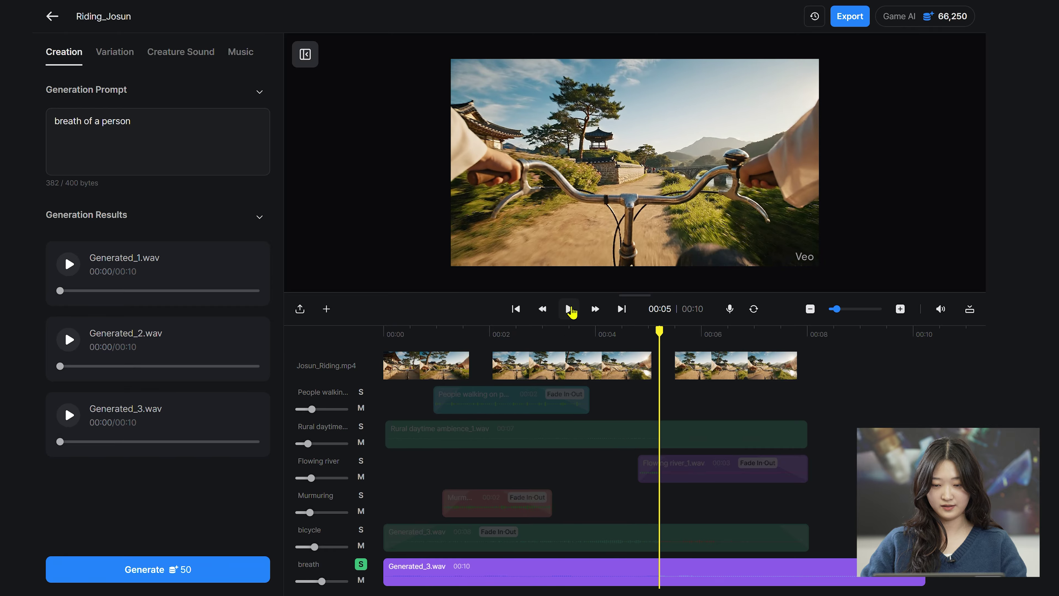
left_click(359, 564)
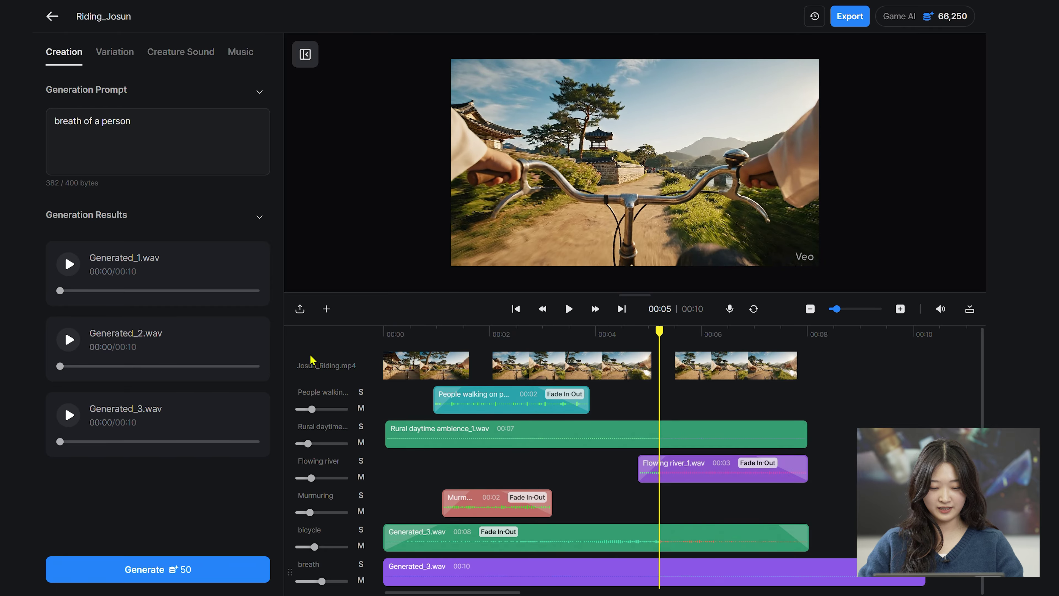
Generate variations using the breath track's Generated_3.wav clip as the reference sound
left_click(115, 53)
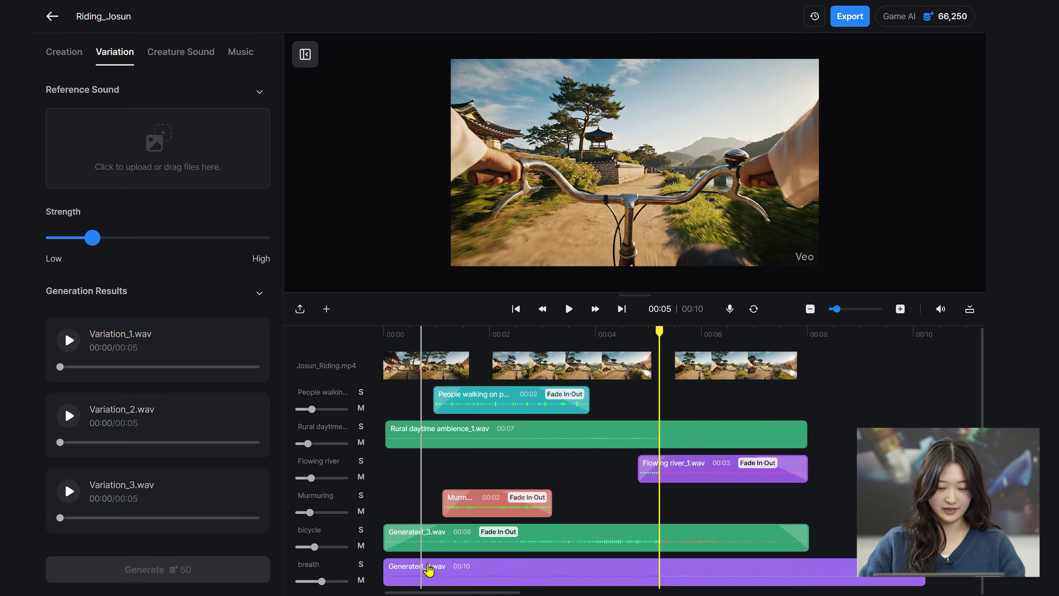
left_click_drag(470, 572, 139, 144)
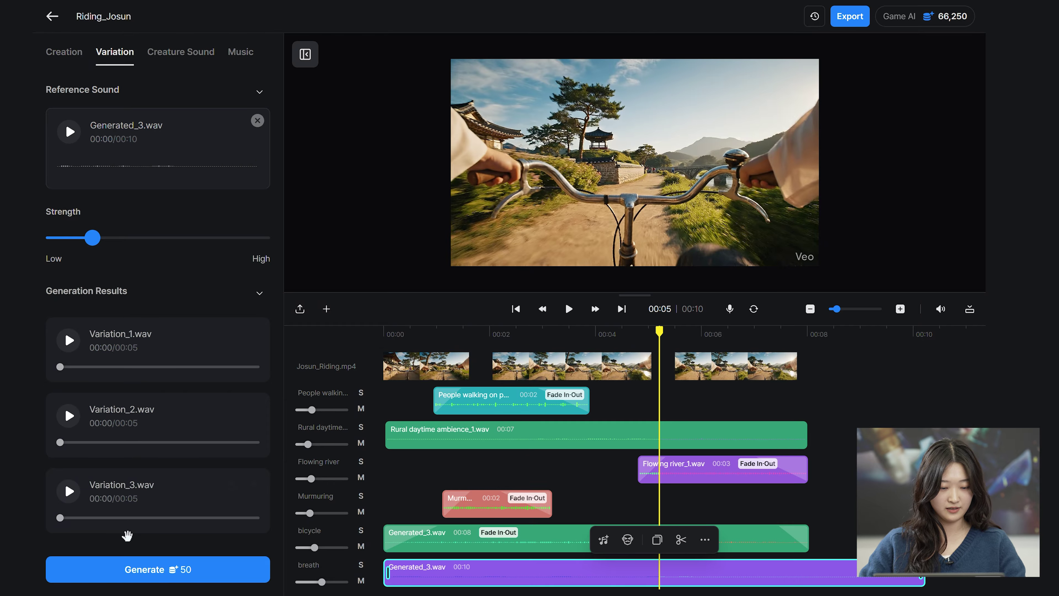
left_click(164, 570)
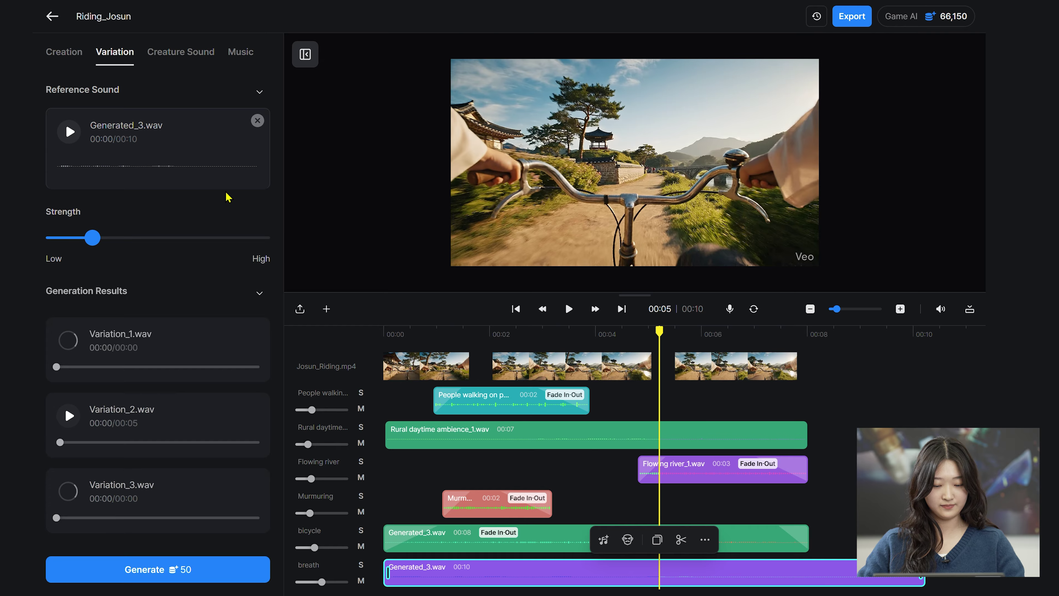
Listen to Variation_1.wav, Variation_2.wav and Variation_3.wav to compare them
left_click(69, 341)
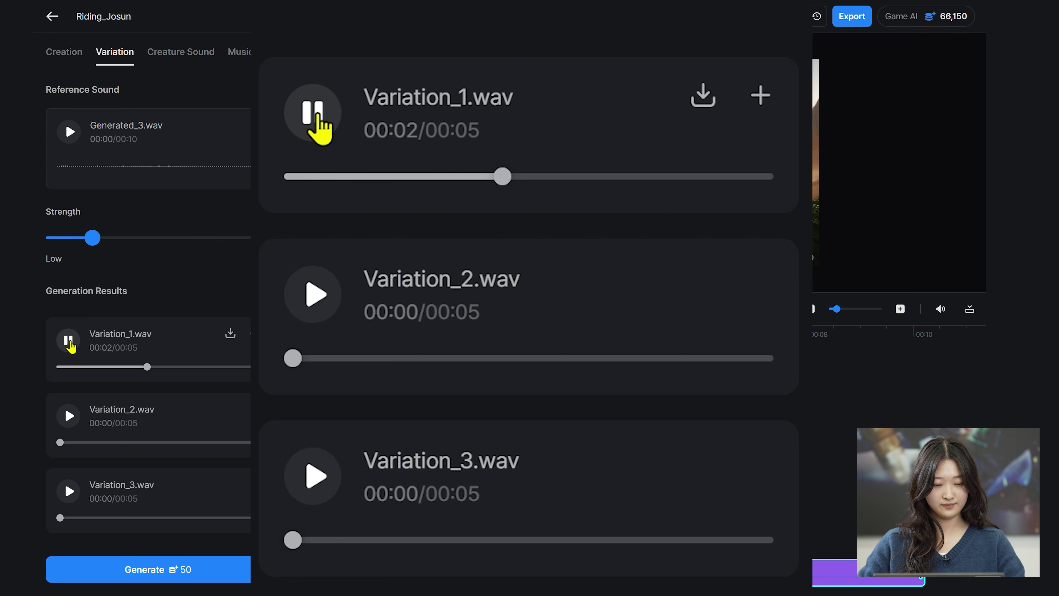
left_click(69, 340)
left_click(69, 415)
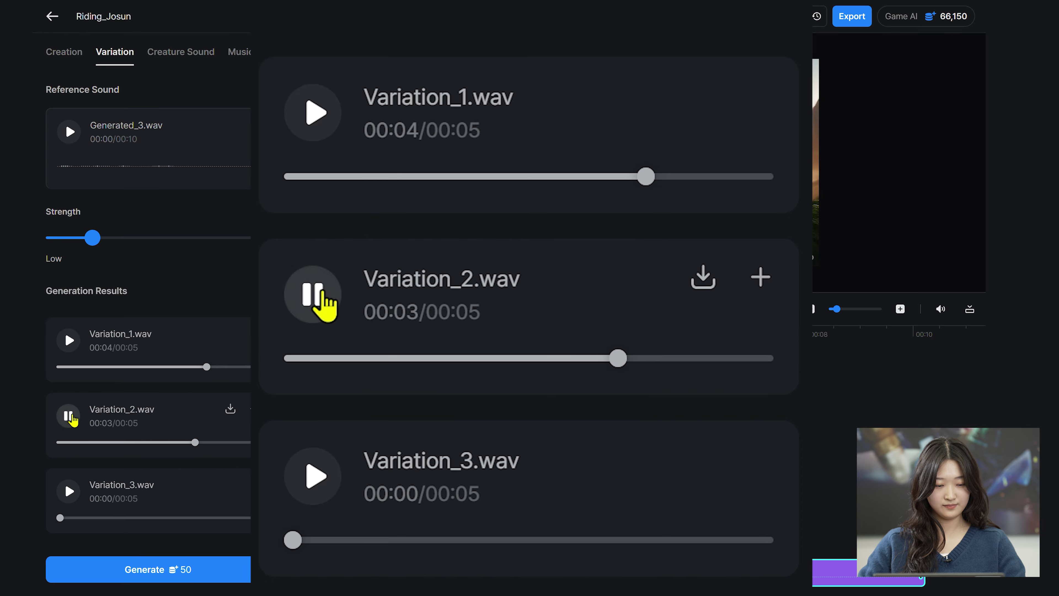
left_click(70, 416)
left_click(69, 491)
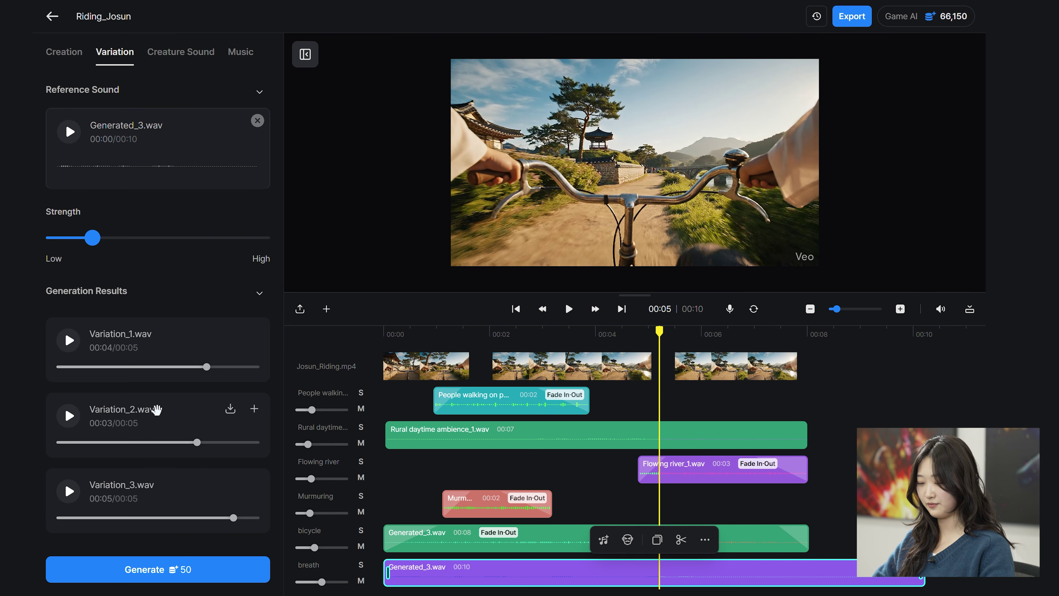
Place Variation_2.wav on the breath track behind the existing clip, and shorten that Generated_3.wav clip to about 4 seconds
left_click_drag(137, 425, 700, 580)
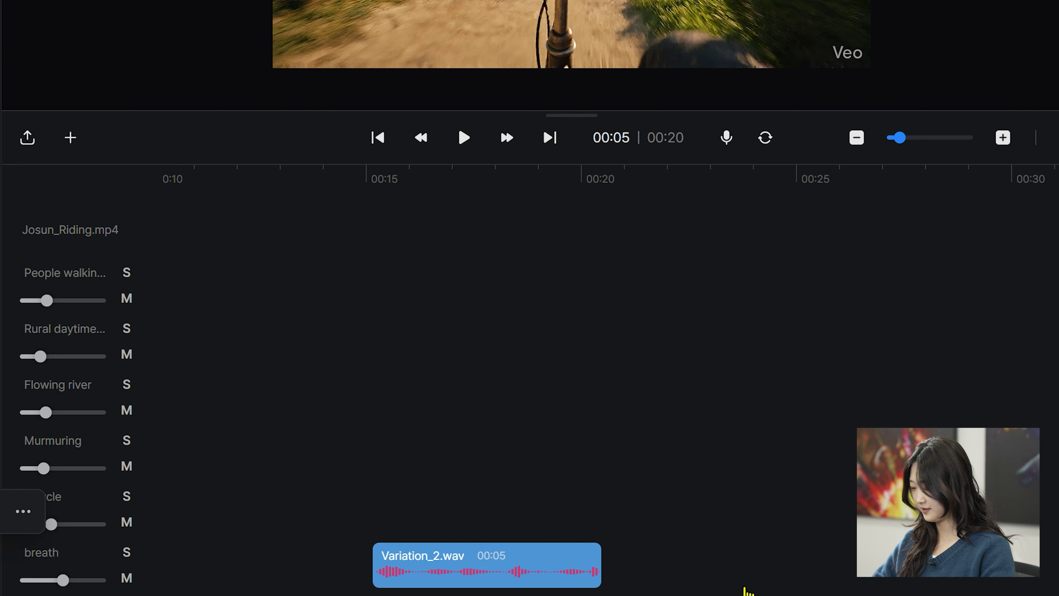
scroll(517, 471, "left", 10)
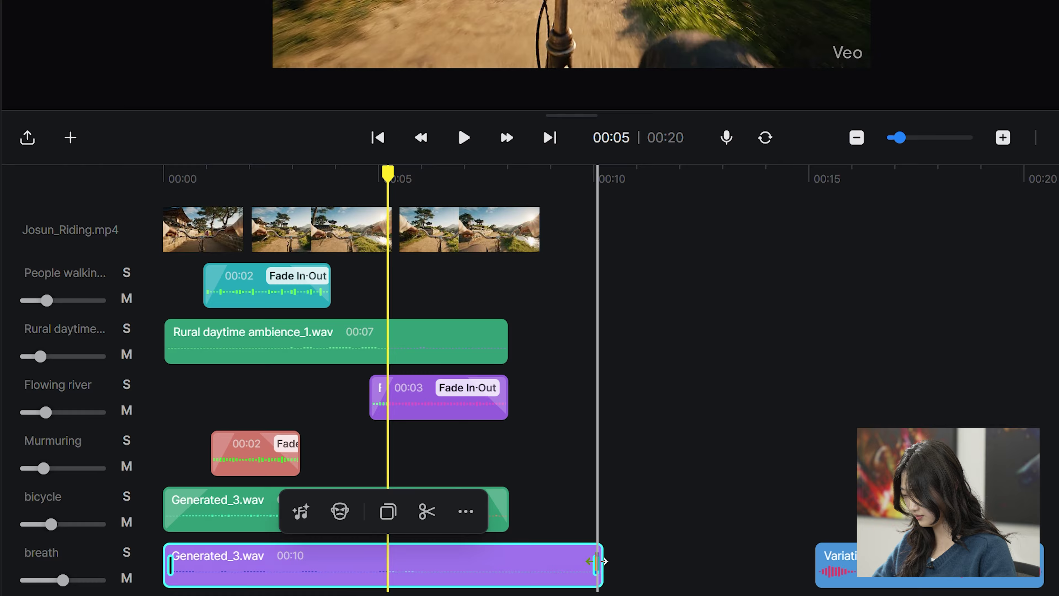
left_click_drag(604, 561, 341, 551)
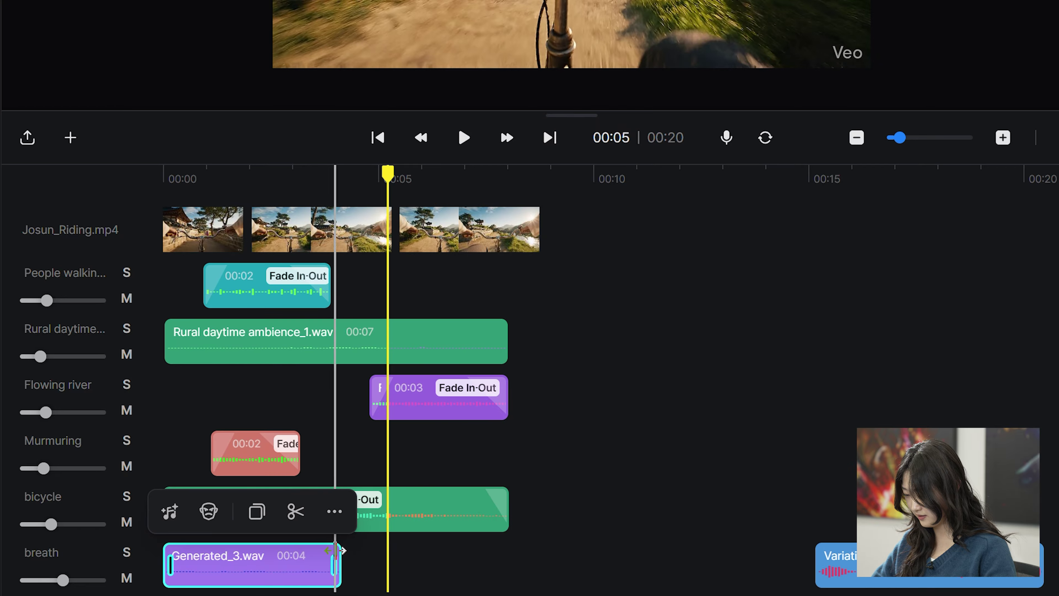
Listen to the soloed breath track from the start and trim its Generated_3.wav clip to about 3 seconds
left_click(126, 552)
left_click(164, 179)
key("space")
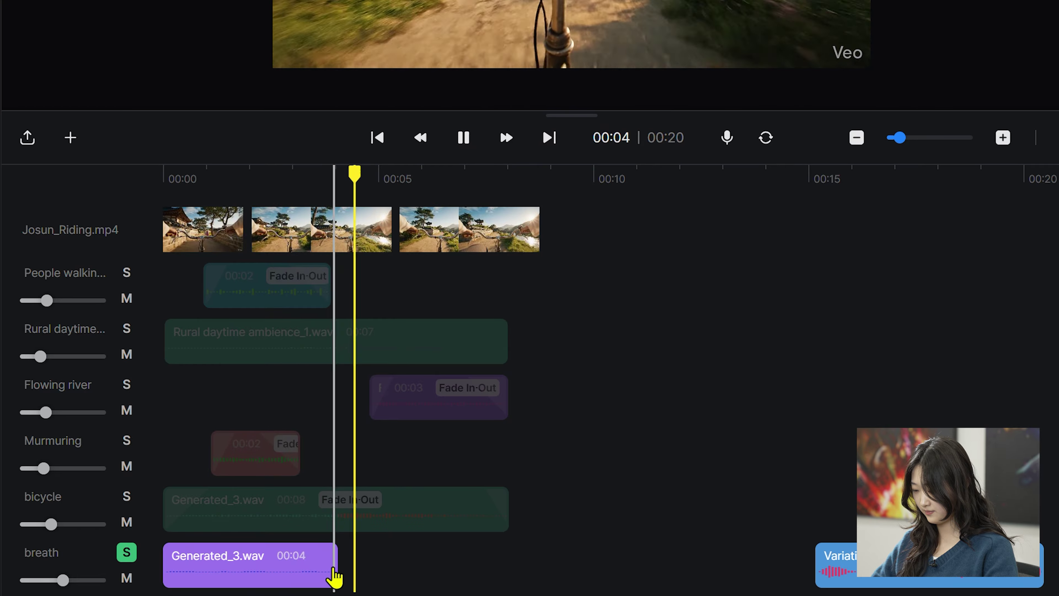
left_click(333, 573)
left_click(332, 512)
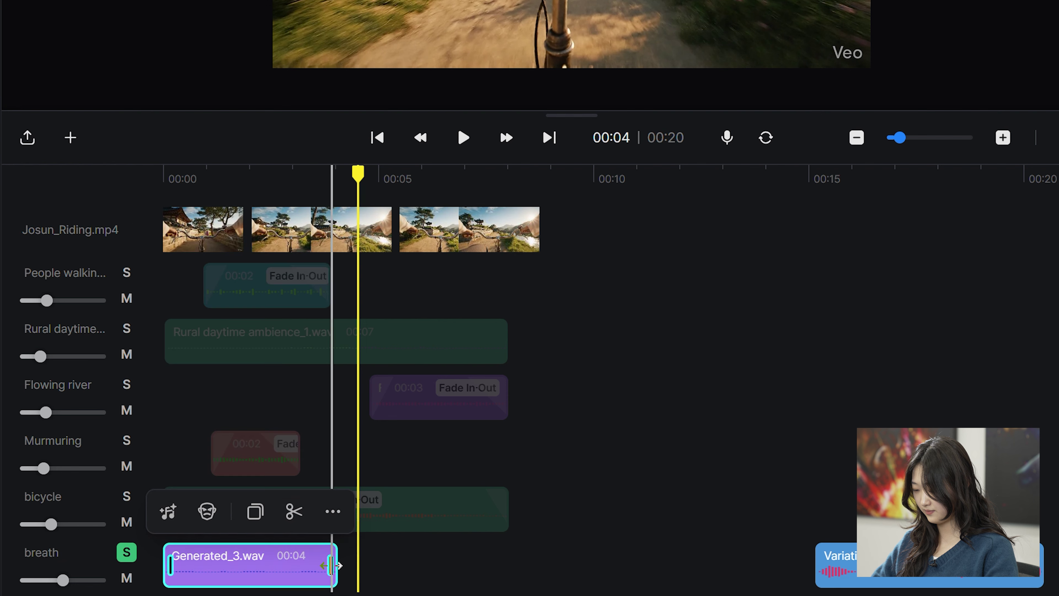
left_click_drag(331, 564, 330, 563)
Apply a 0.5-second fade-out to the Generated_3.wav clip on the breath track
left_click(329, 511)
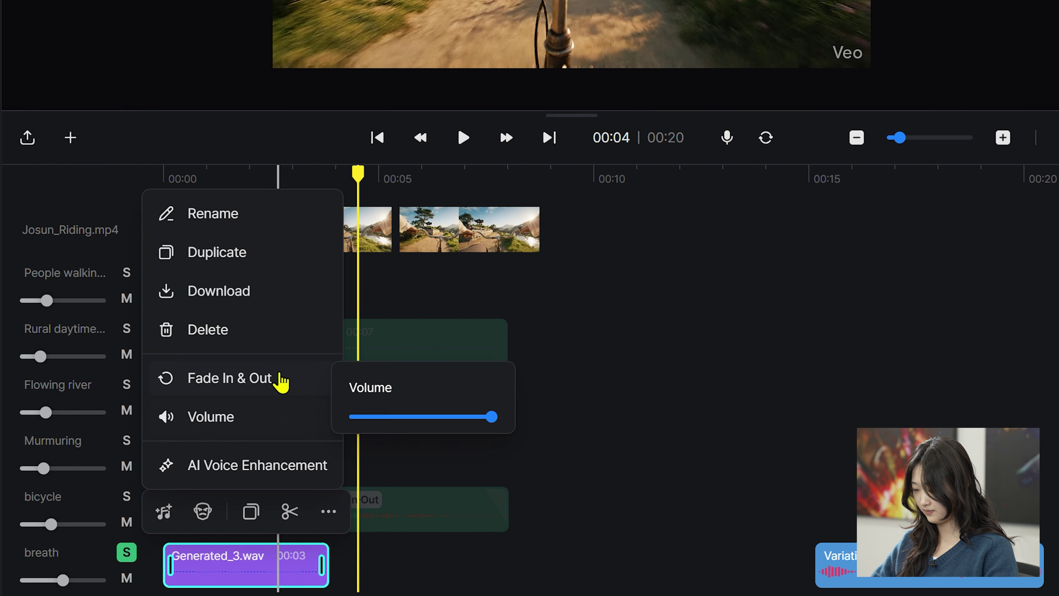
left_click(281, 378)
left_click(505, 161)
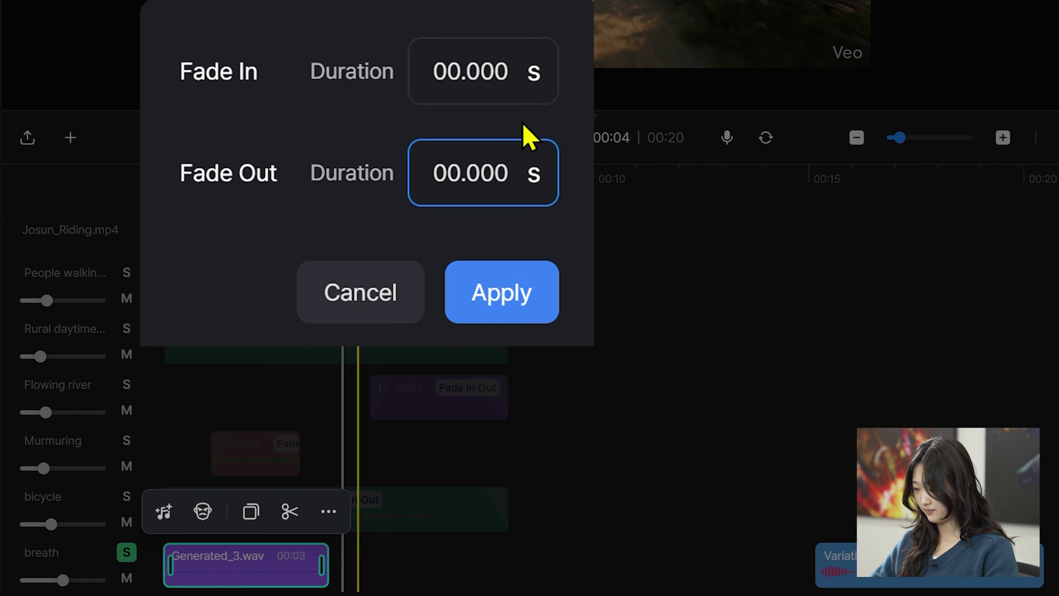
left_click_drag(525, 193, 293, 166)
type("0.")
key("BackSpace")
type("0.5")
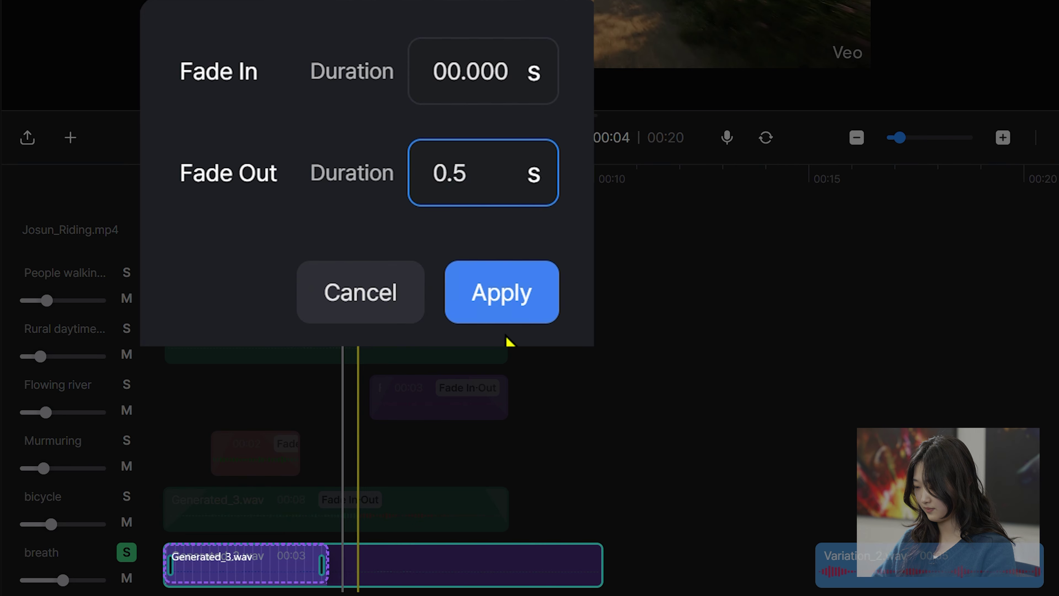
left_click(502, 299)
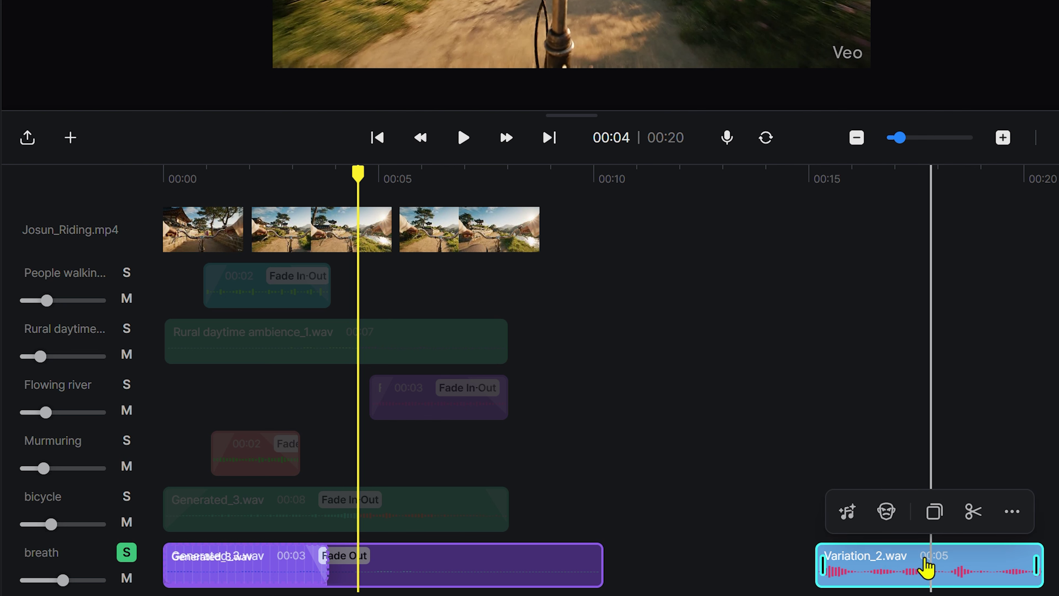
Move Variation_2.wav directly behind the first breath clip and trim its end to line up with the bicycle clip's end
key("space")
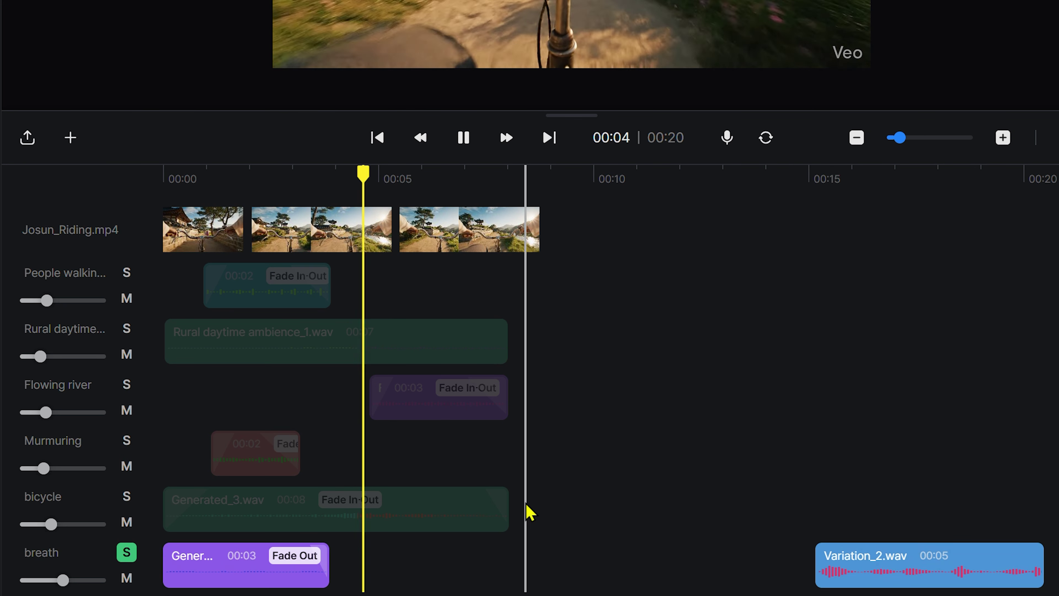
key("space")
left_click_drag(921, 565, 430, 563)
right_click(1021, 572)
left_click_drag(1020, 570, 924, 575)
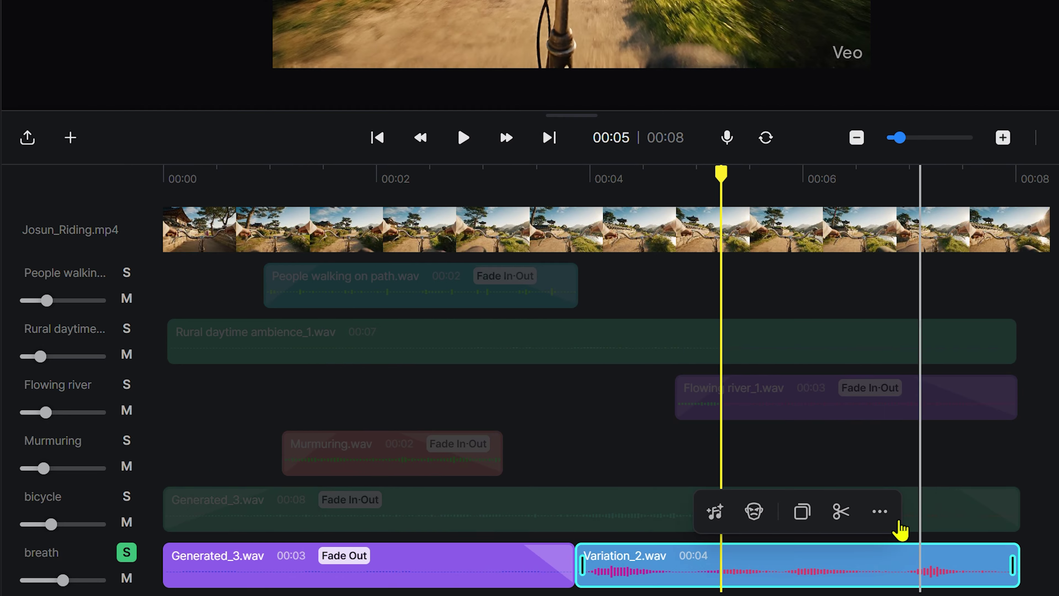
Apply a 0.5-second fade-in and a 1-second fade-out to the Variation_2.wav clip on the breath track
left_click(882, 511)
left_click(784, 383)
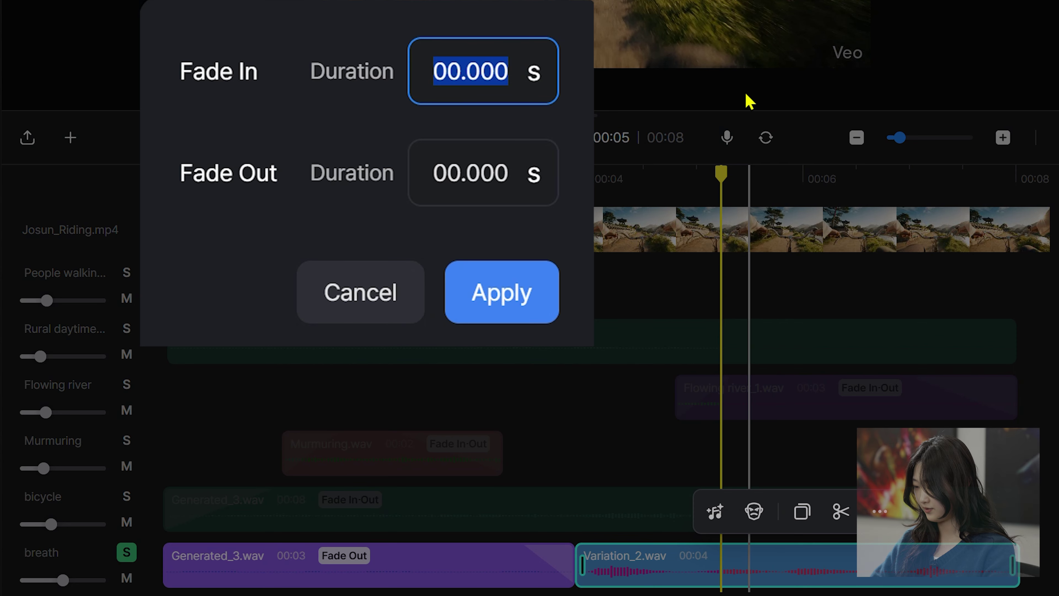
key("BackSpace")
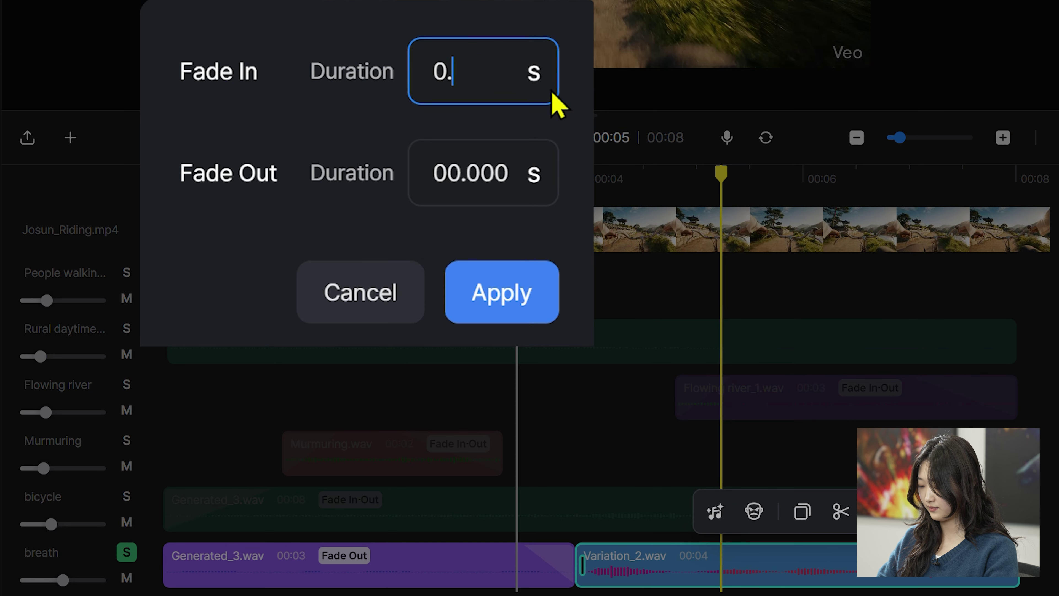
type("0.5")
key("Tab")
type("0")
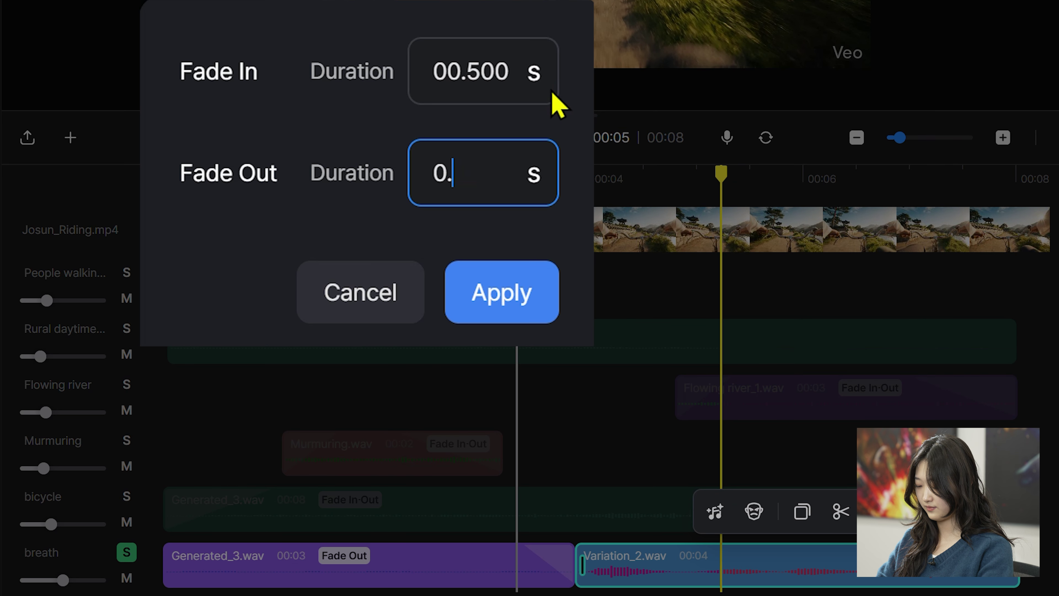
left_click_drag(496, 203, 314, 156)
key("BackSpace")
type("1")
left_click(516, 294)
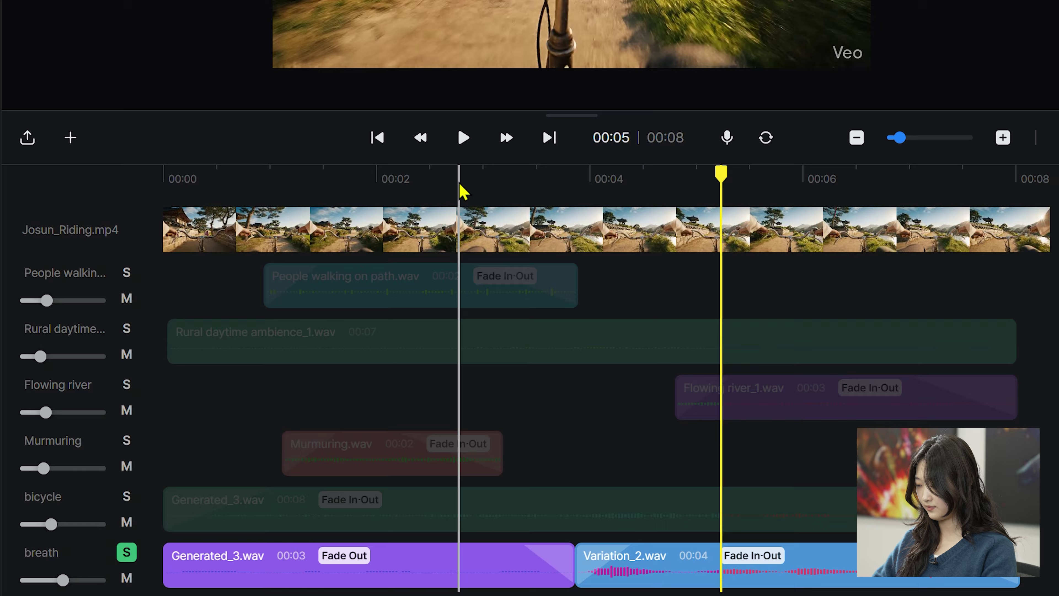
Nudge Variation_2.wav up against the first breath clip and play the soloed breath track from the start
left_click_drag(723, 178, 375, 173)
left_click_drag(697, 561, 605, 560)
left_click_drag(374, 173, 124, 162)
key("space")
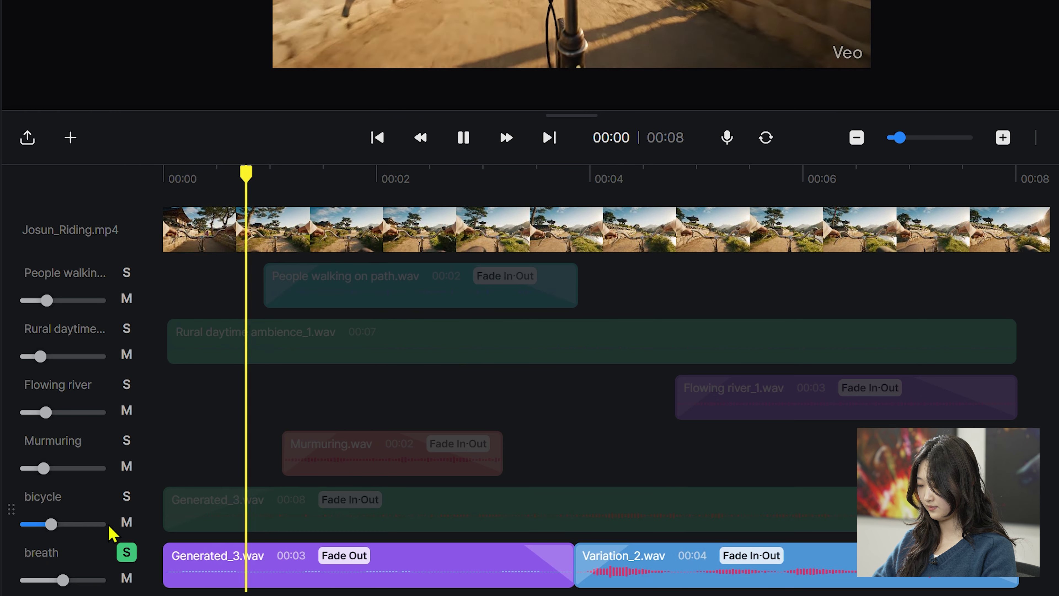
key("space")
left_click_drag(329, 174, 165, 177)
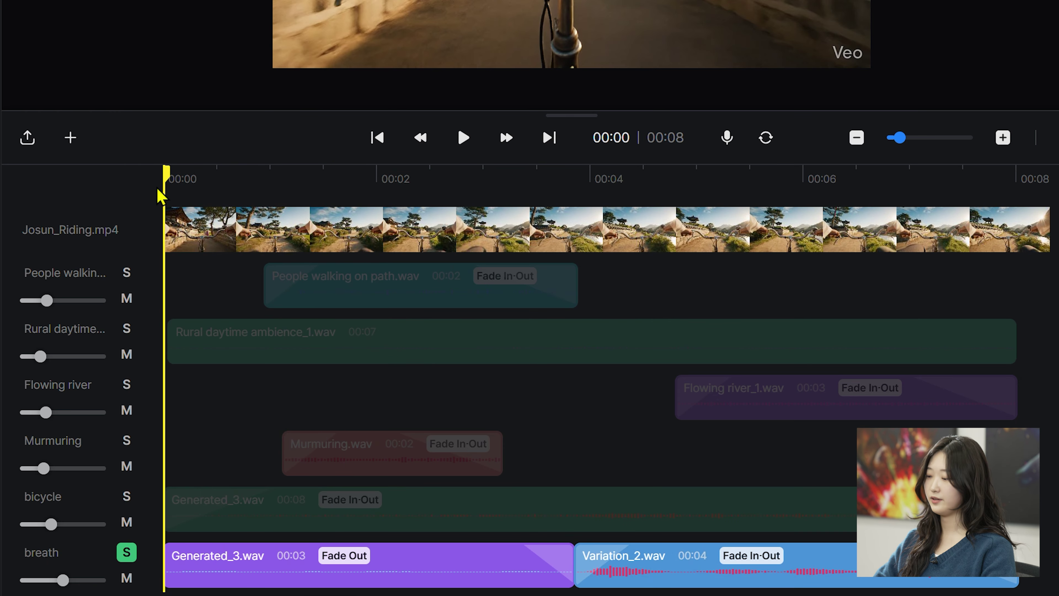
key("space")
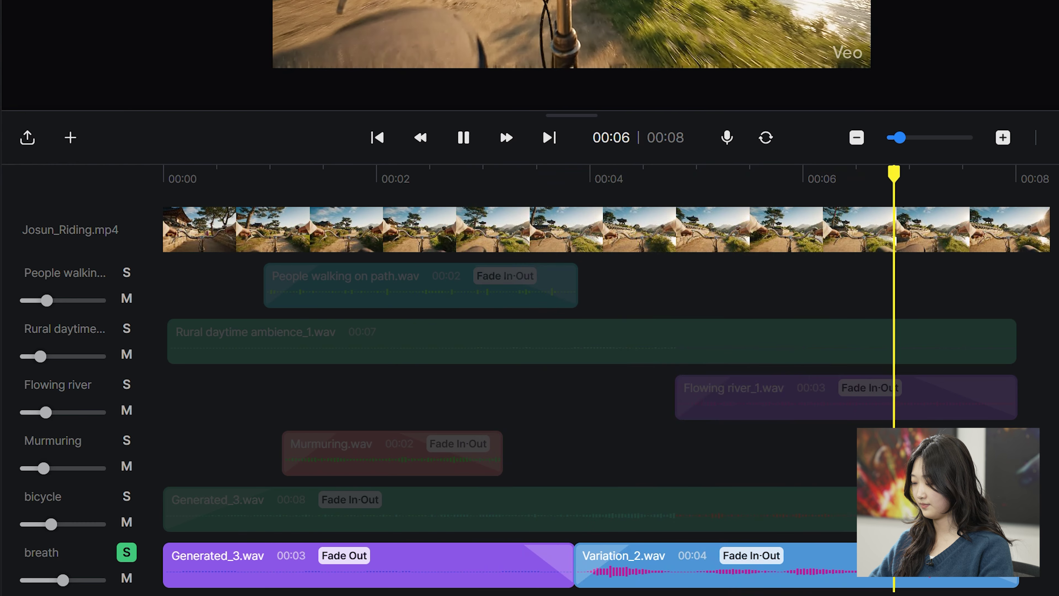
key("space")
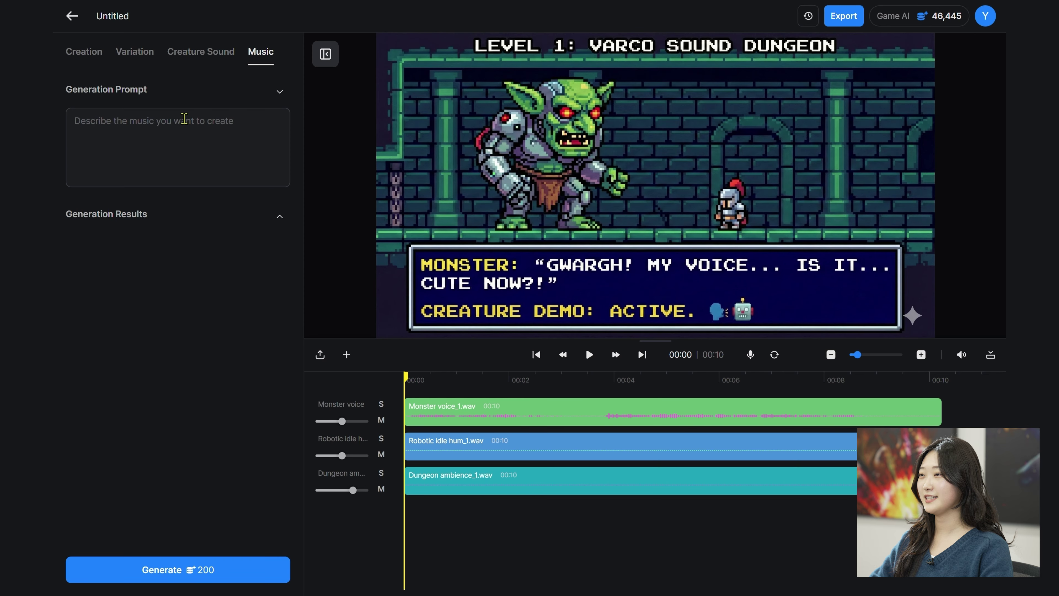
Generate music from the prompt "retro adventure game music" and, after listening to the first result, add it to the timeline
type("retro adventure game music")
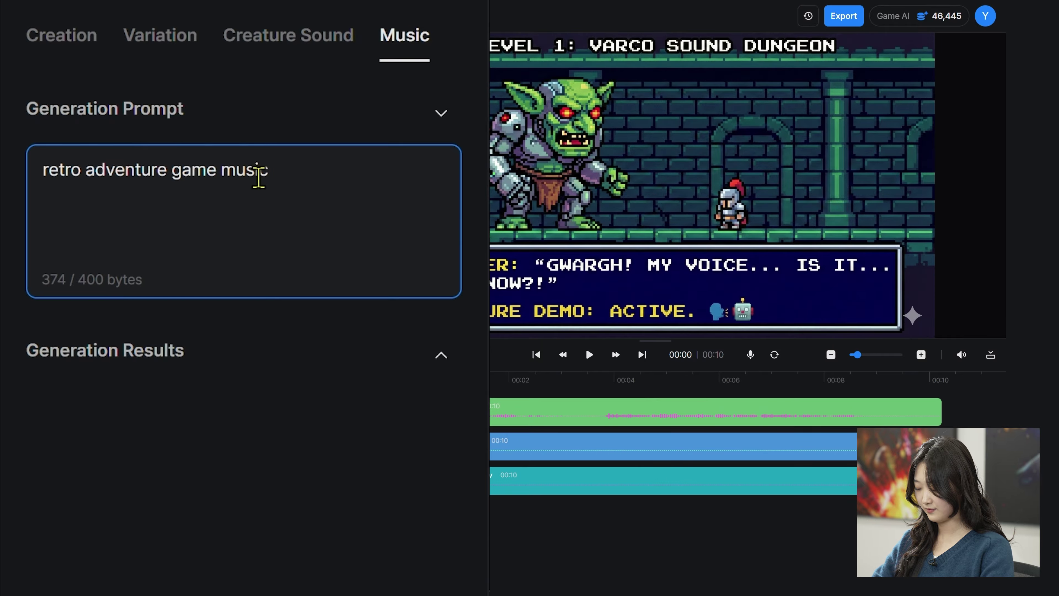
scroll(328, 363, "down", 8)
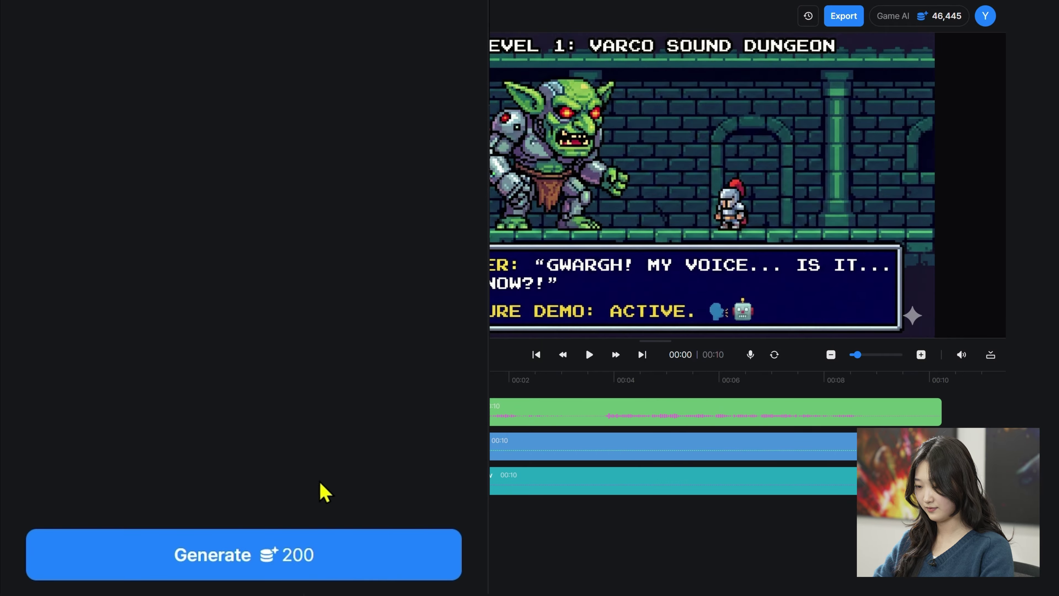
left_click(345, 563)
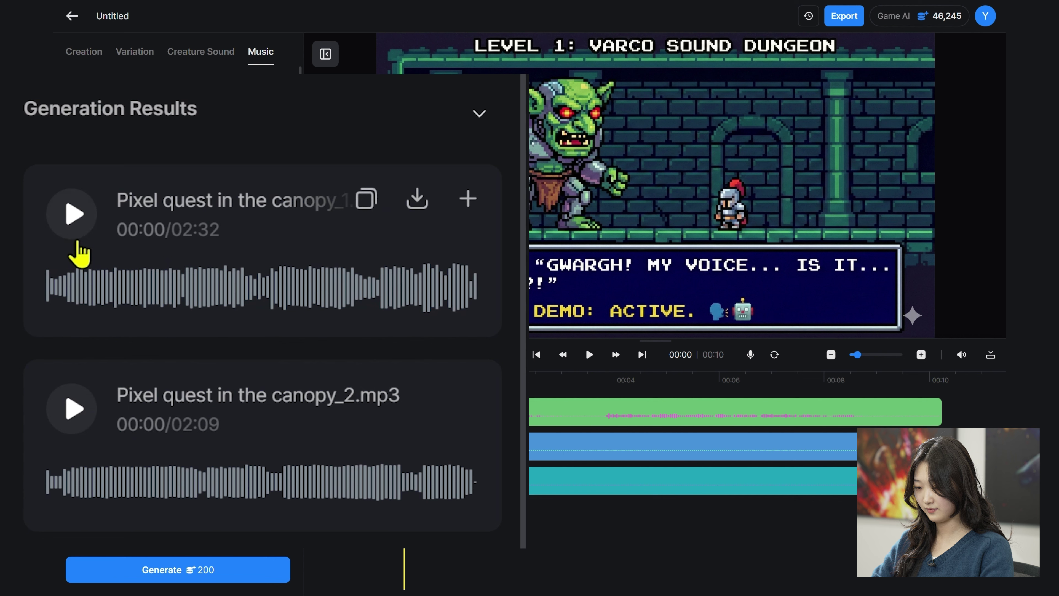
left_click(77, 226)
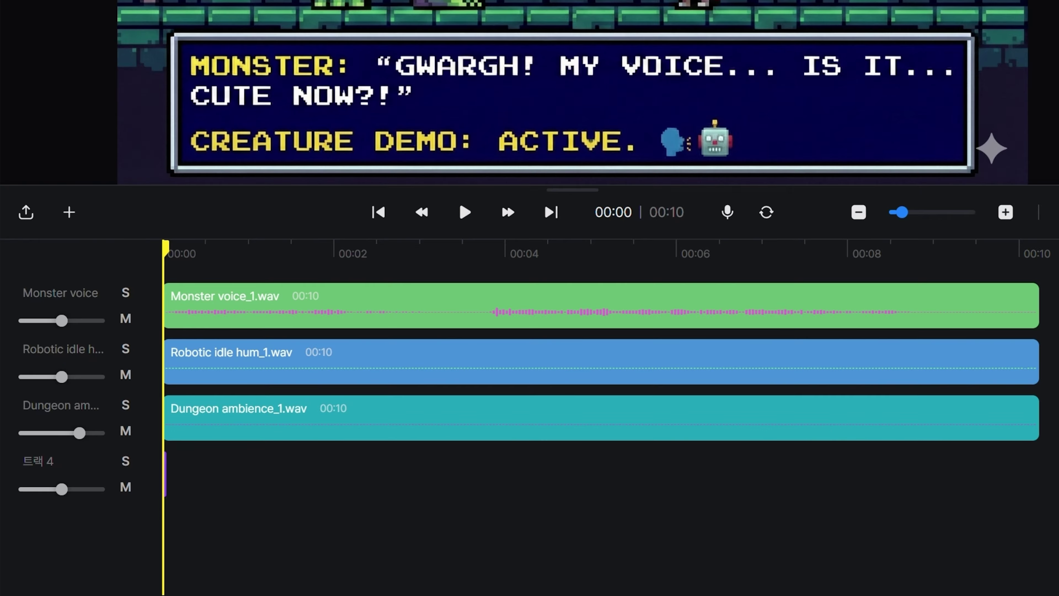
left_click(467, 198)
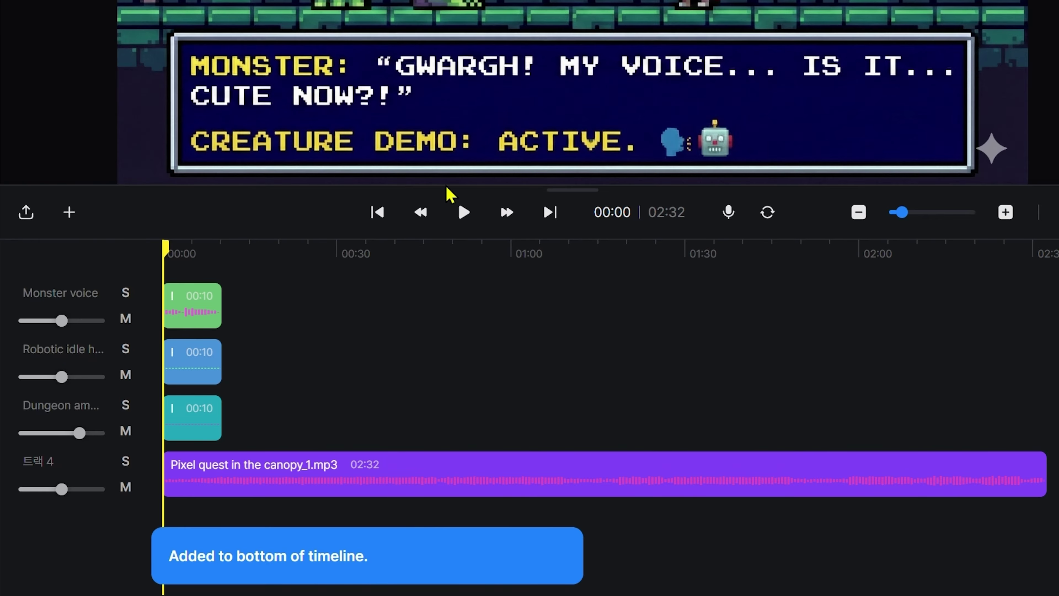
Split the music clip at 00:10, where the other tracks end, and delete the part behind the cut
left_click(237, 481)
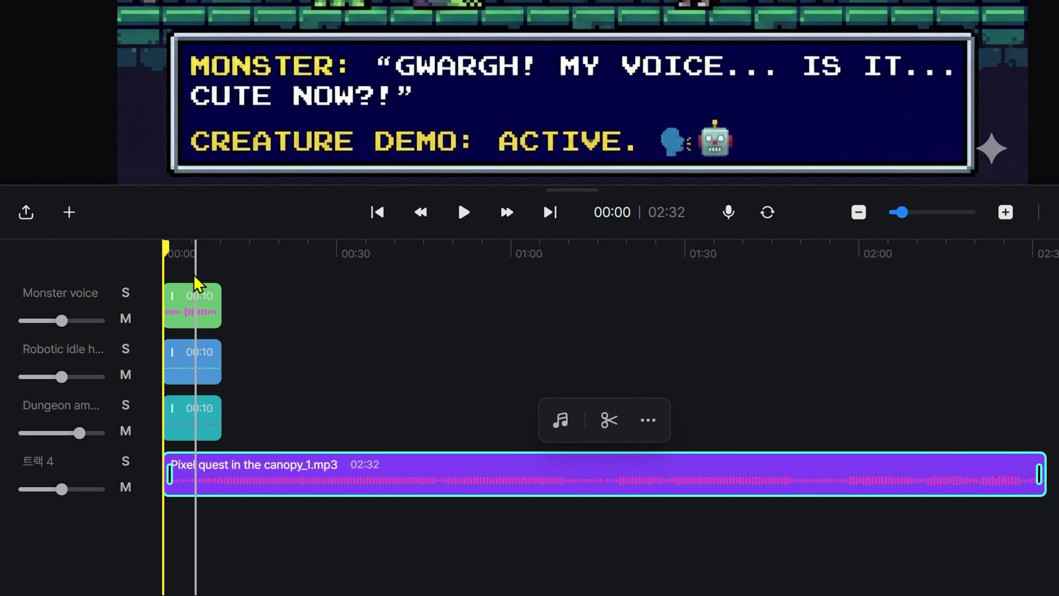
left_click_drag(178, 244, 195, 245)
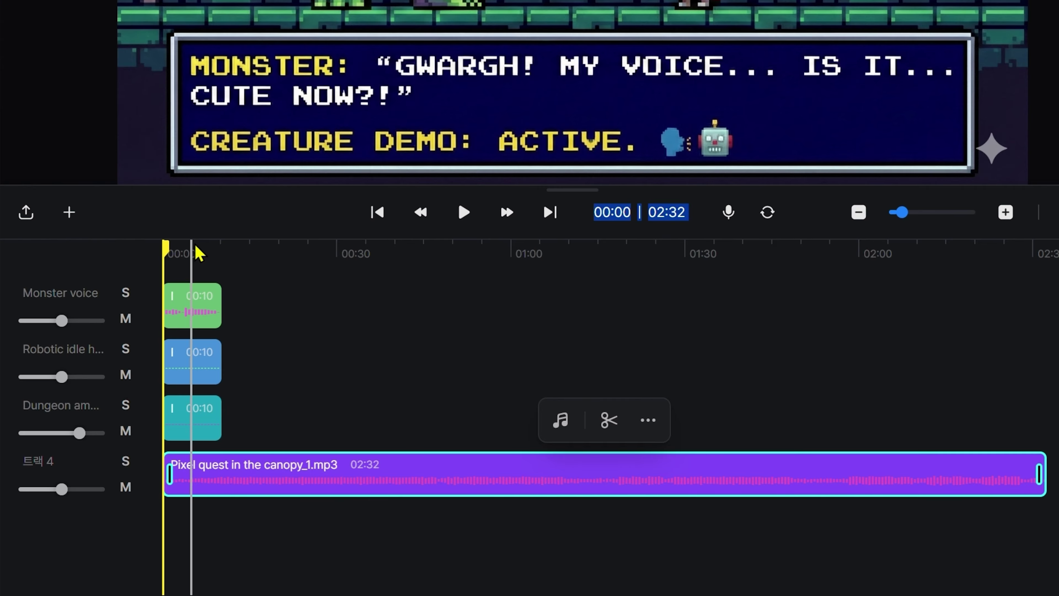
left_click(224, 253)
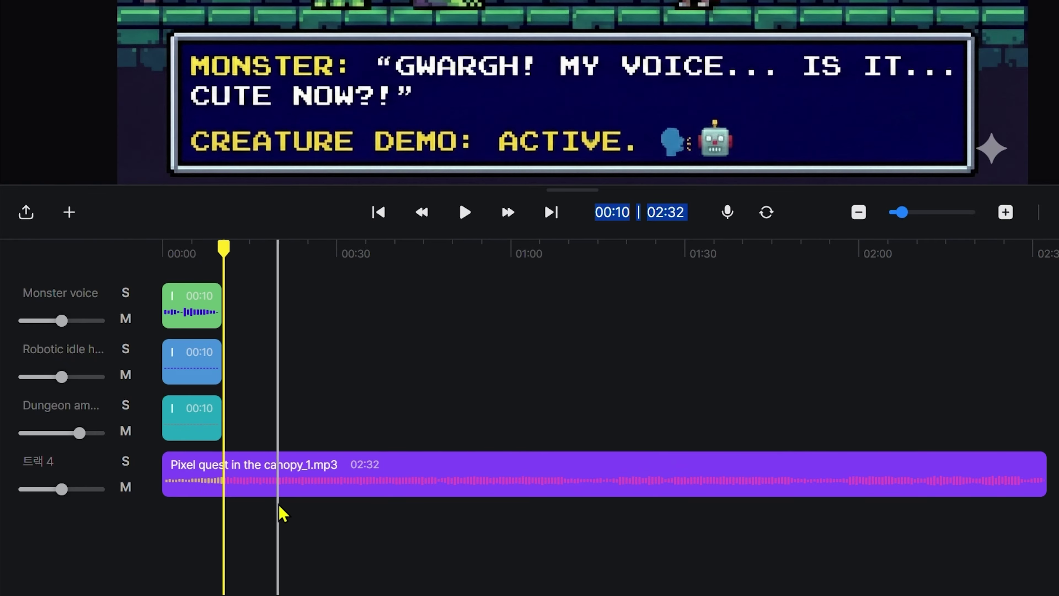
left_click(266, 490)
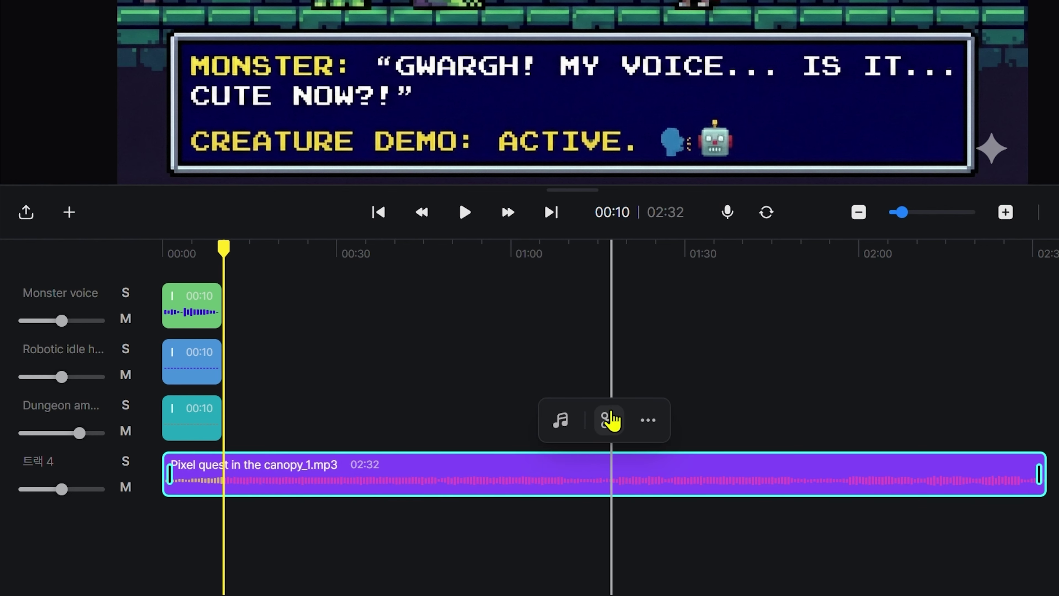
left_click(609, 420)
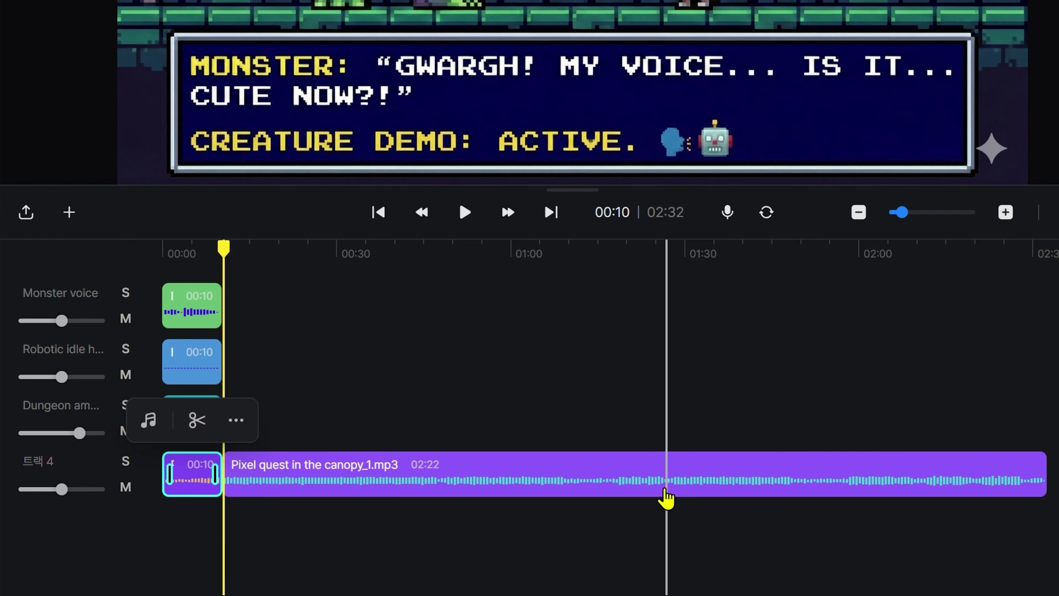
left_click(610, 489)
key("Delete")
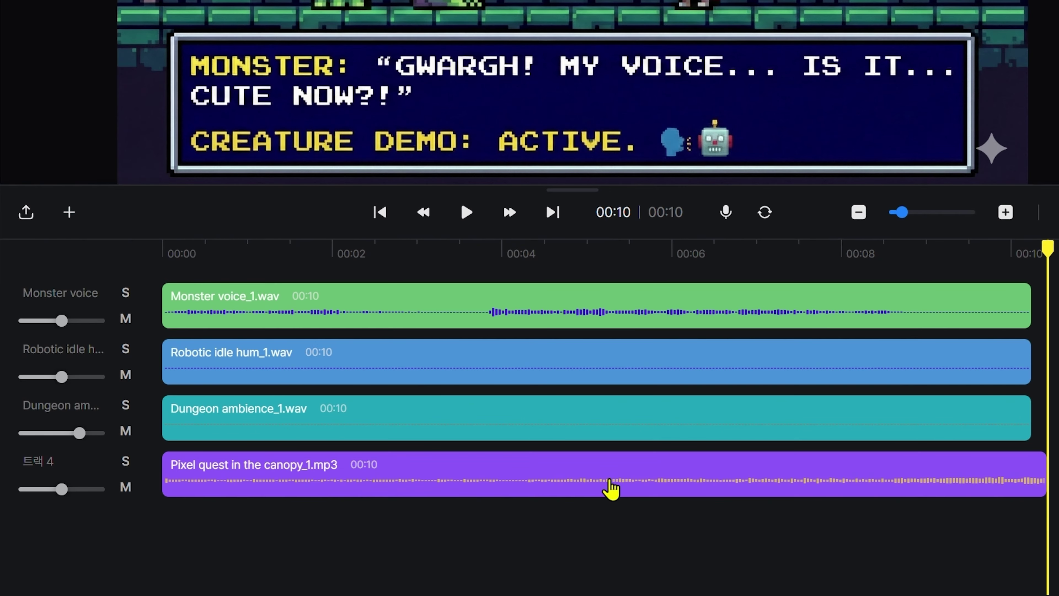
Open the additional editing options for the shortened music clip
left_click(613, 488)
left_click(650, 421)
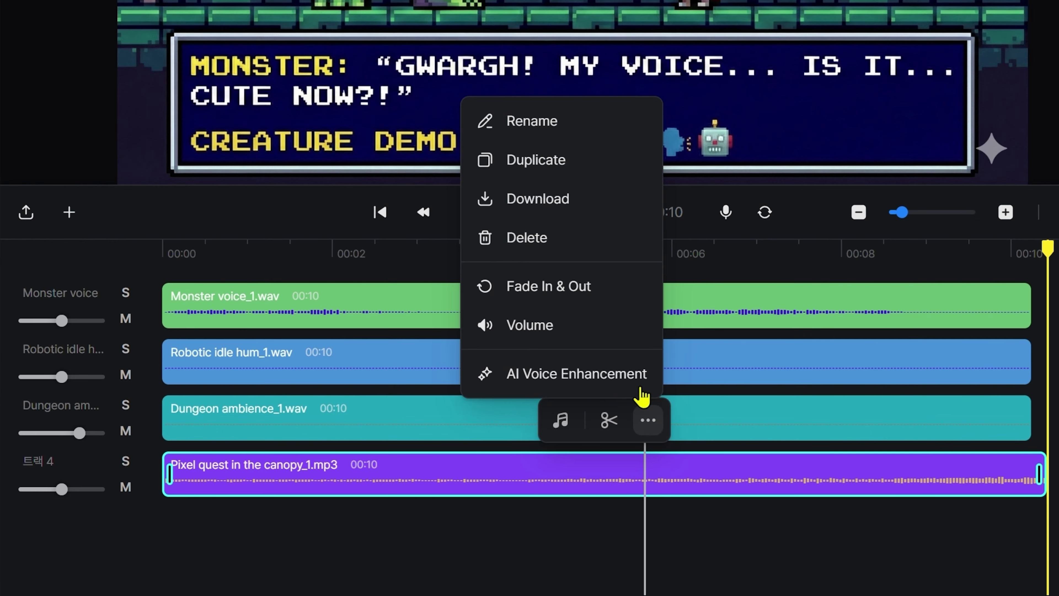